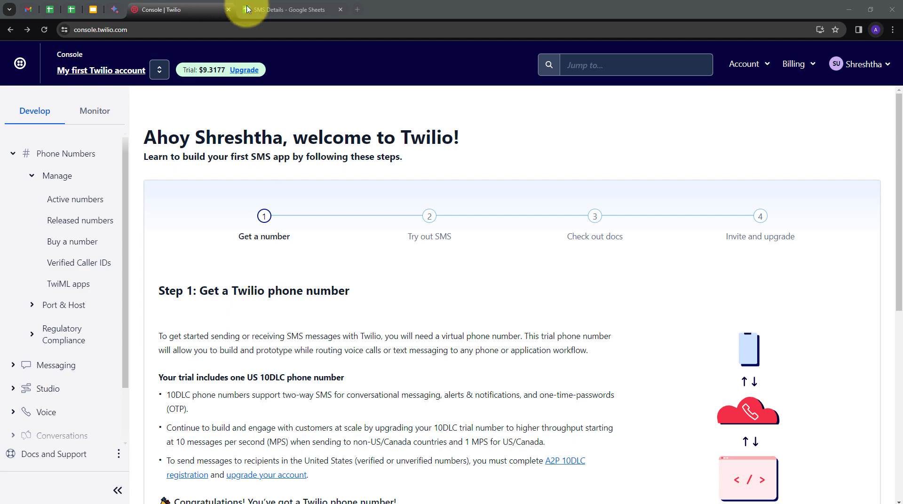
Look over the Twilio console home page and the SMS Details spreadsheet with its Sender Number and Message Content columns
{"action": "left_click", "coordinate": [262, 7]}
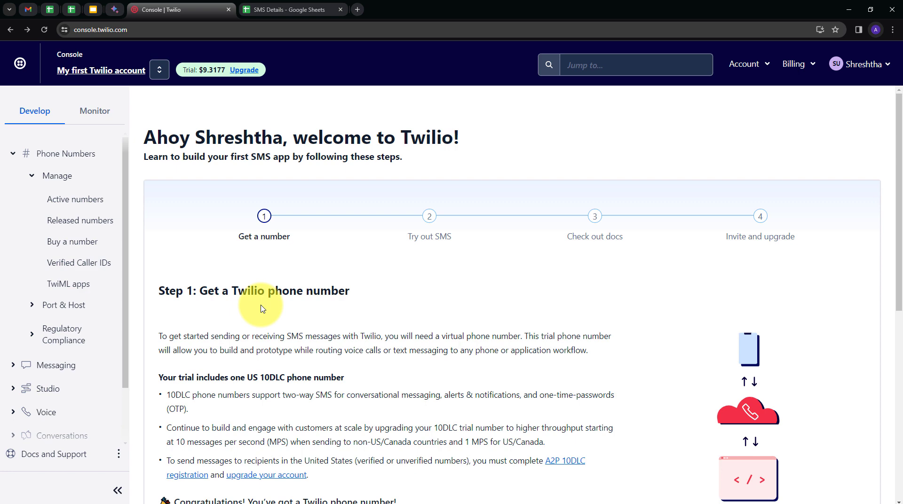
{"action": "left_click", "coordinate": [300, 10]}
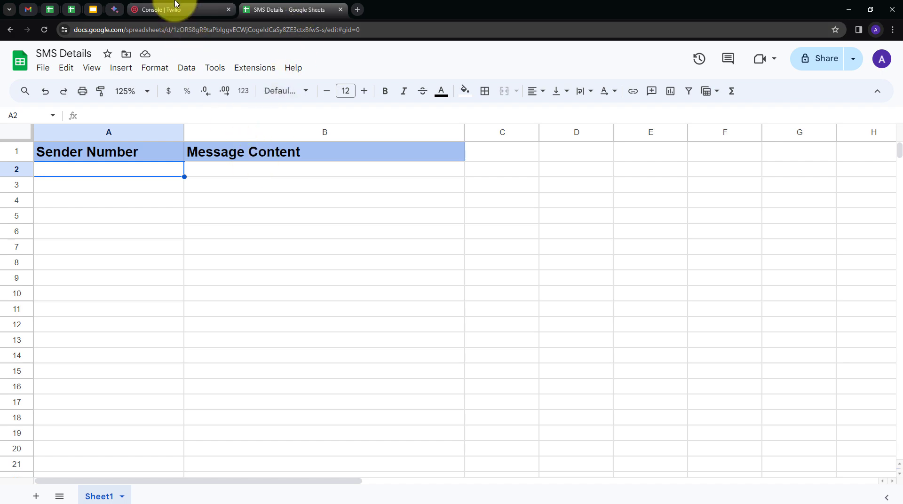
{"action": "left_click", "coordinate": [171, 9]}
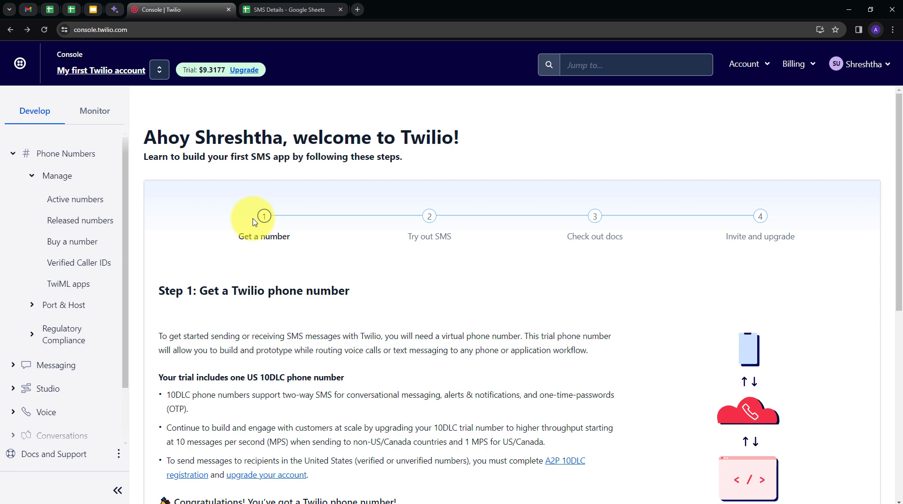
{"action": "left_click", "coordinate": [298, 9]}
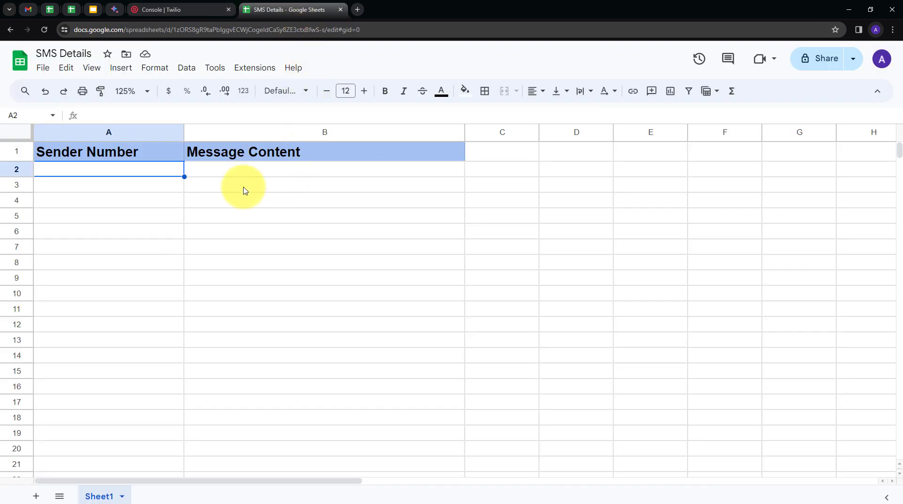
{"action": "left_click", "coordinate": [181, 10]}
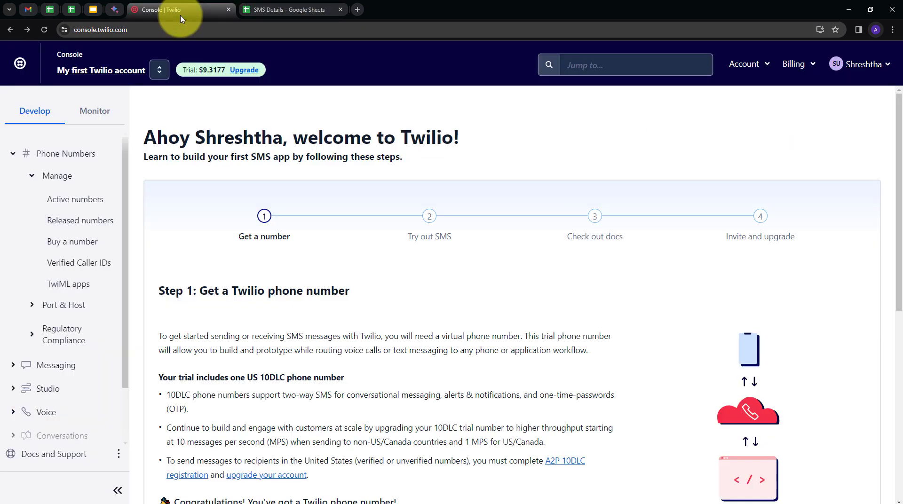
{"action": "left_click", "coordinate": [282, 10]}
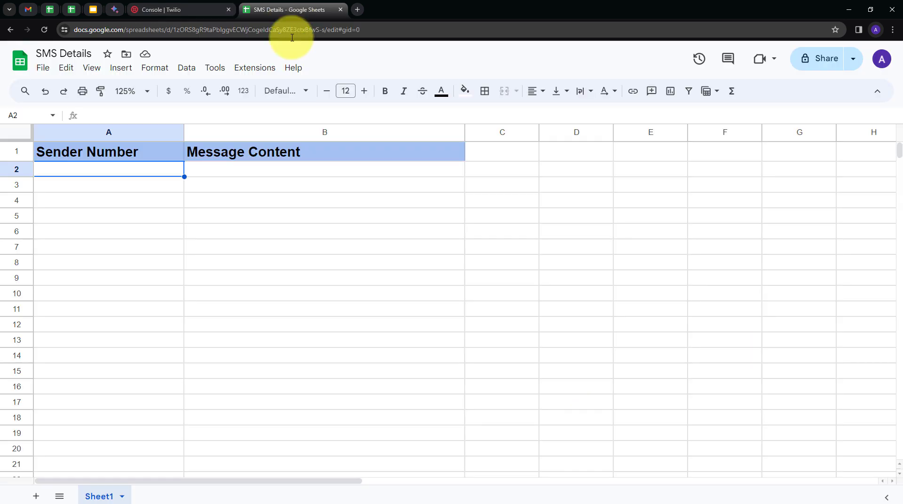
Open the Pabbly website, pabbly.com, in a new browser tab
{"action": "left_click", "coordinate": [359, 10]}
{"action": "type", "text": "pabbly.com"}
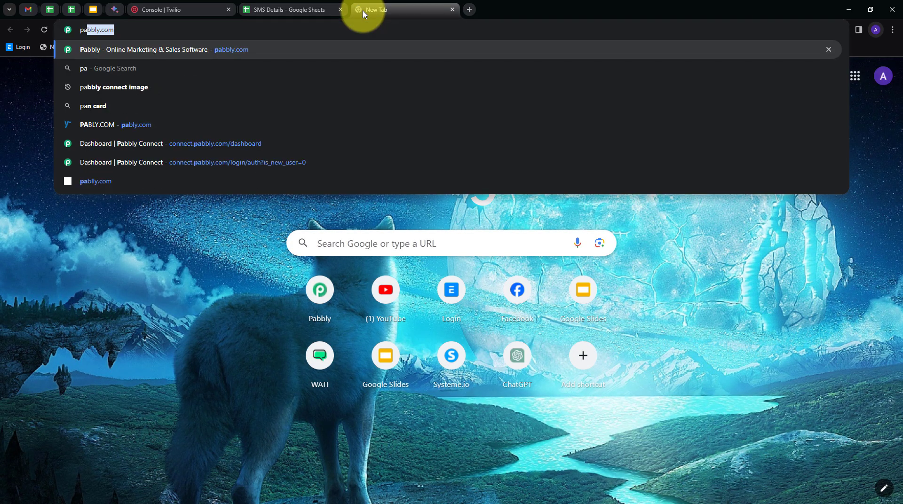
{"action": "key", "text": "Return"}
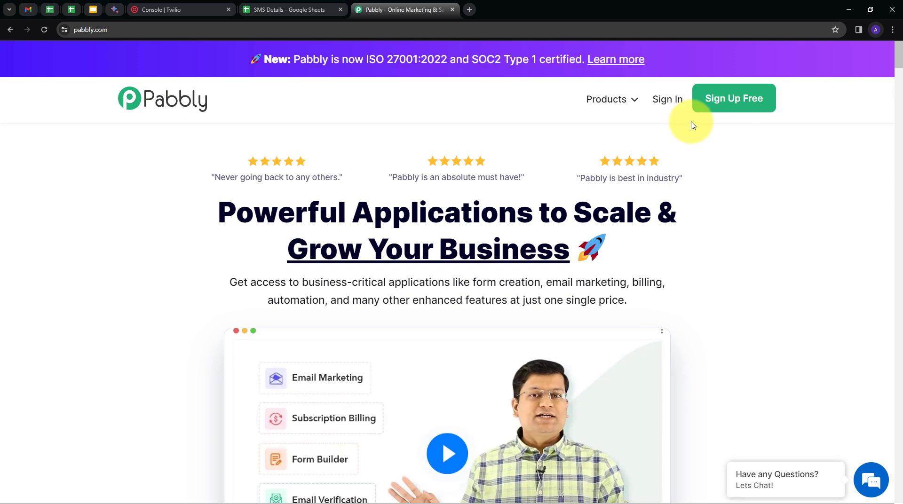
Sign in to Pabbly and open Pabbly Connect from the available apps
{"action": "left_click", "coordinate": [668, 100]}
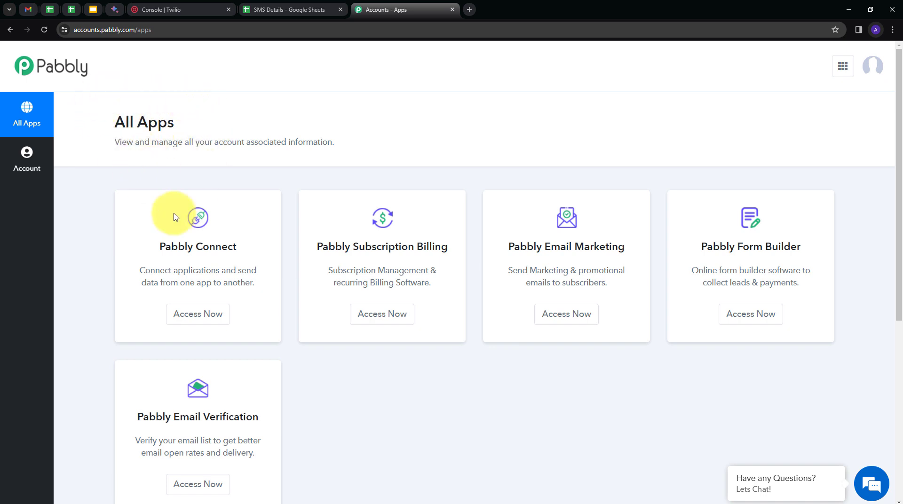
{"action": "scroll", "coordinate": [578, 286], "scroll_direction": "down", "scroll_amount": 2}
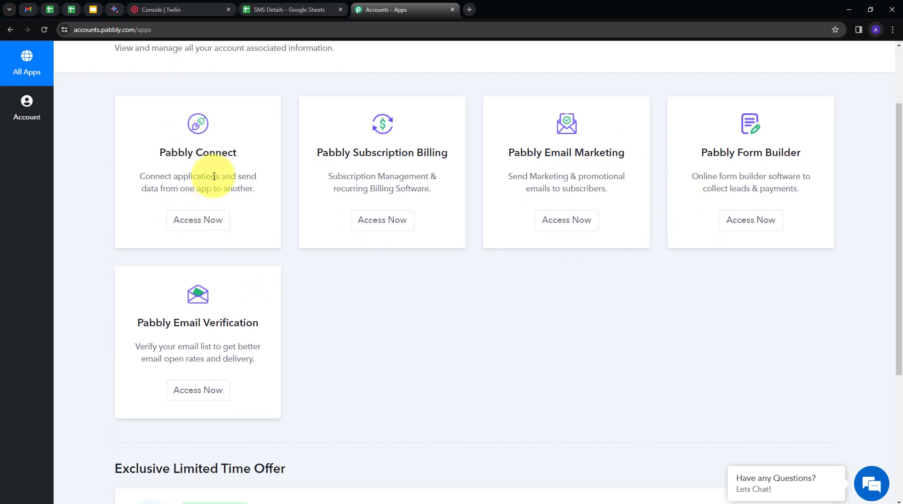
{"action": "scroll", "coordinate": [198, 155], "scroll_direction": "up", "scroll_amount": 1}
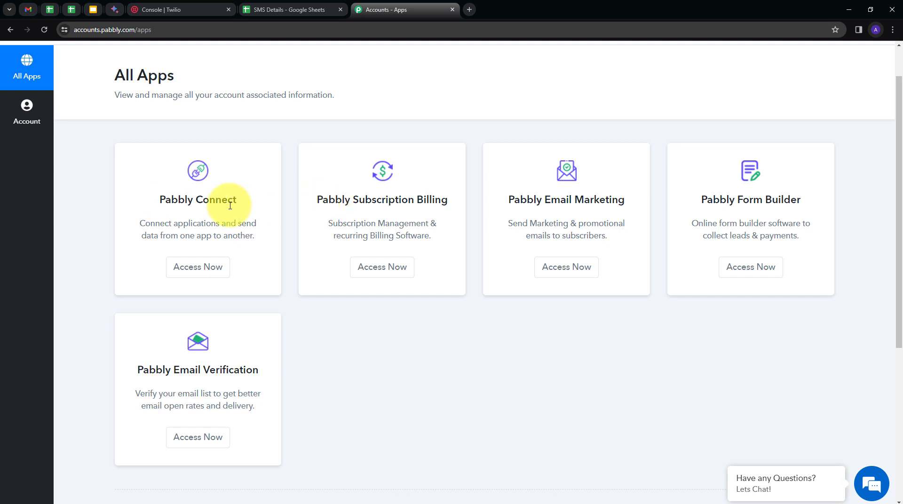
{"action": "left_click", "coordinate": [188, 269]}
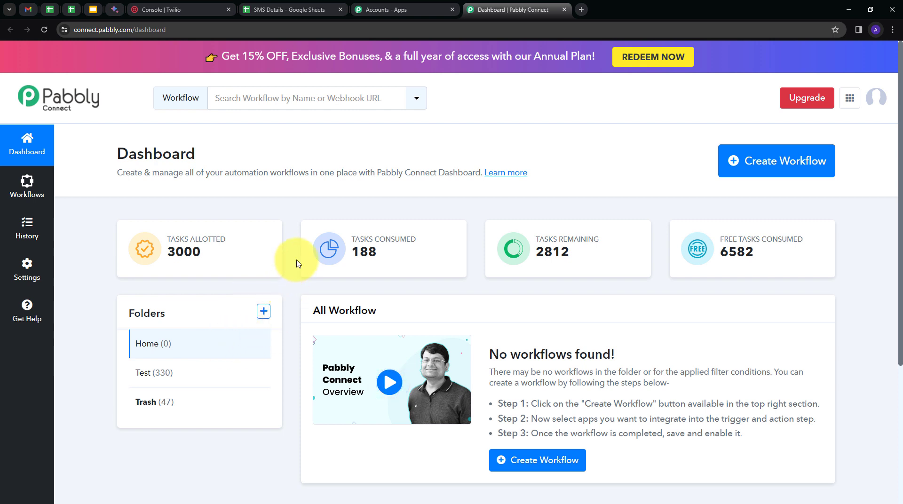
Create a workflow named "Get SMS Details in Google Sheets" in the Home folder
{"action": "left_click", "coordinate": [753, 174]}
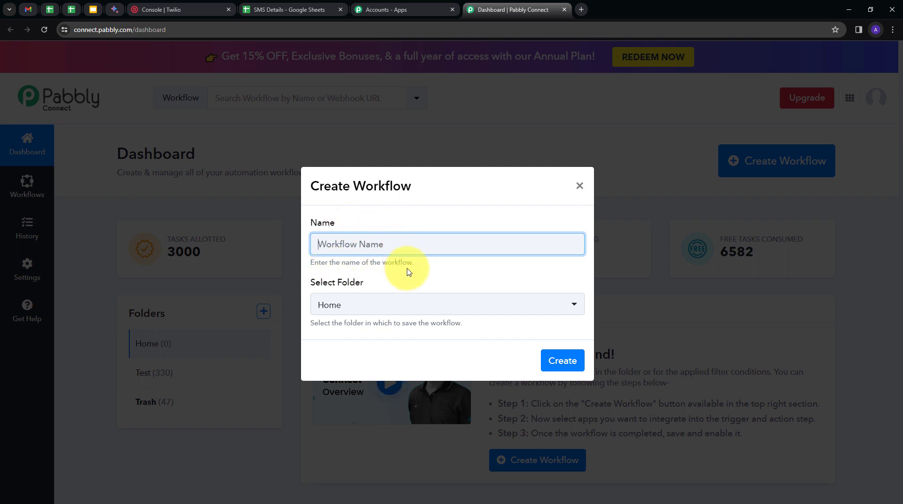
{"action": "type", "text": "Get SMS Details in Google Sheets"}
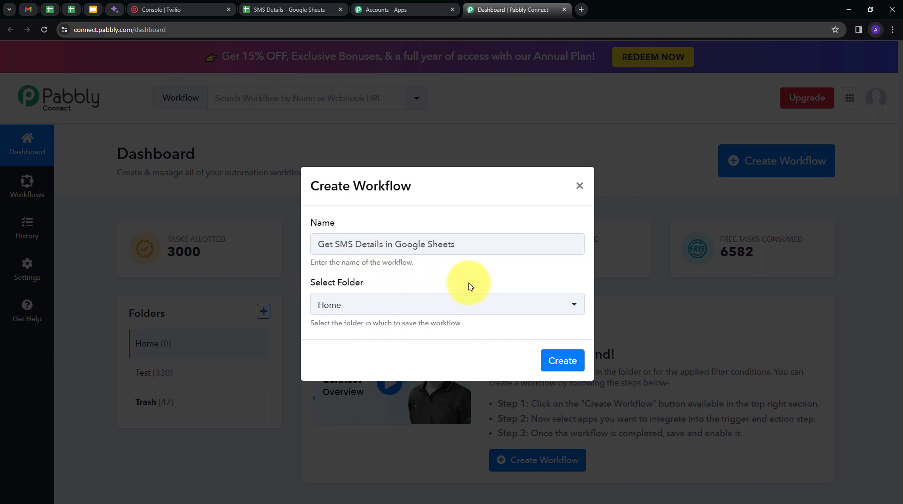
{"action": "left_click", "coordinate": [499, 304]}
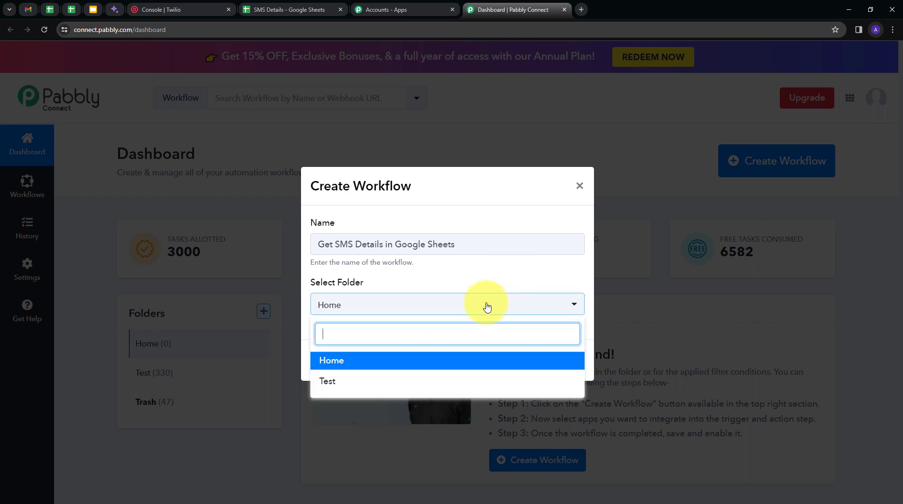
{"action": "left_click", "coordinate": [330, 364]}
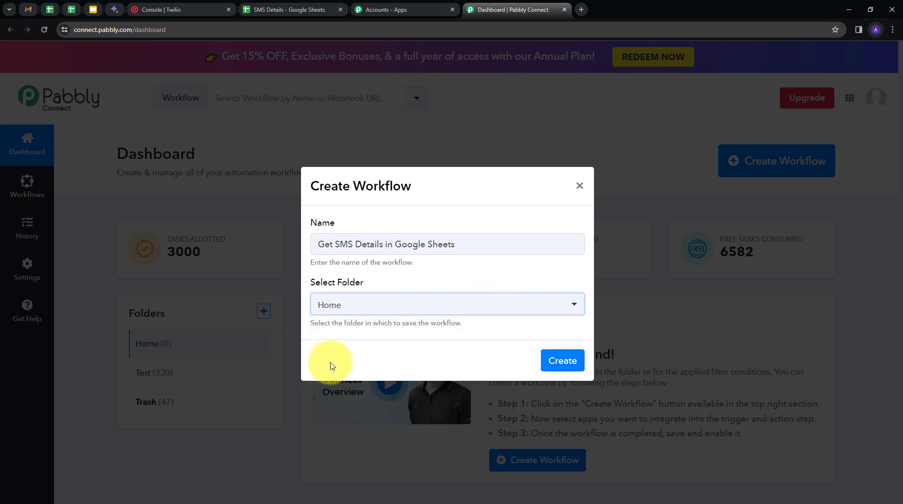
{"action": "left_click", "coordinate": [562, 362]}
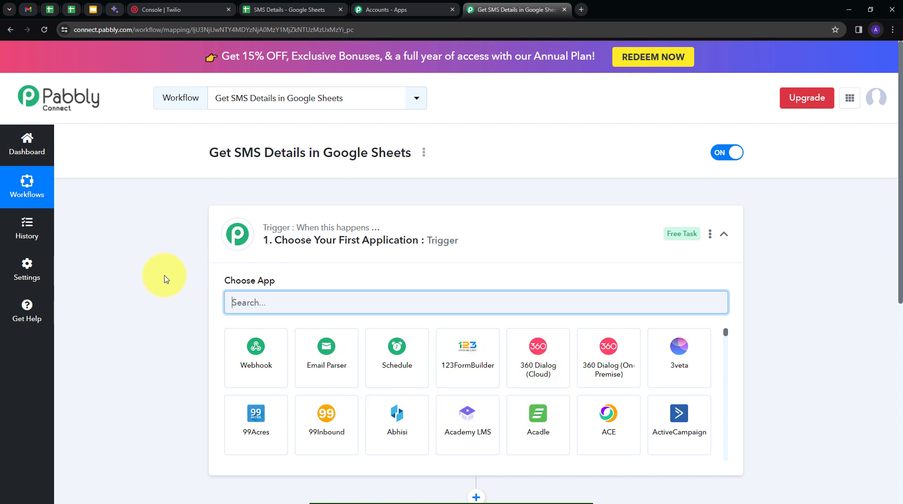
Set the workflow's trigger application to Twilio with New SMS as the trigger event
{"action": "scroll", "coordinate": [165, 279], "scroll_direction": "down", "scroll_amount": 2}
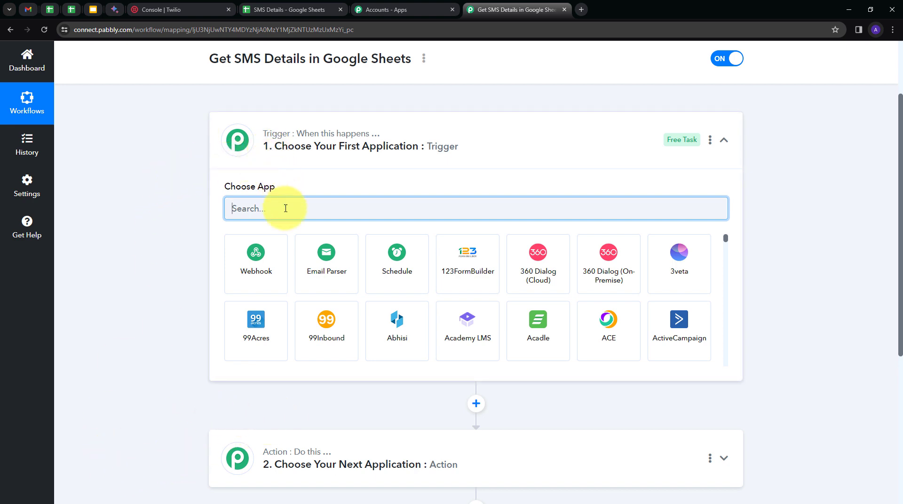
{"action": "type", "text": "twil"}
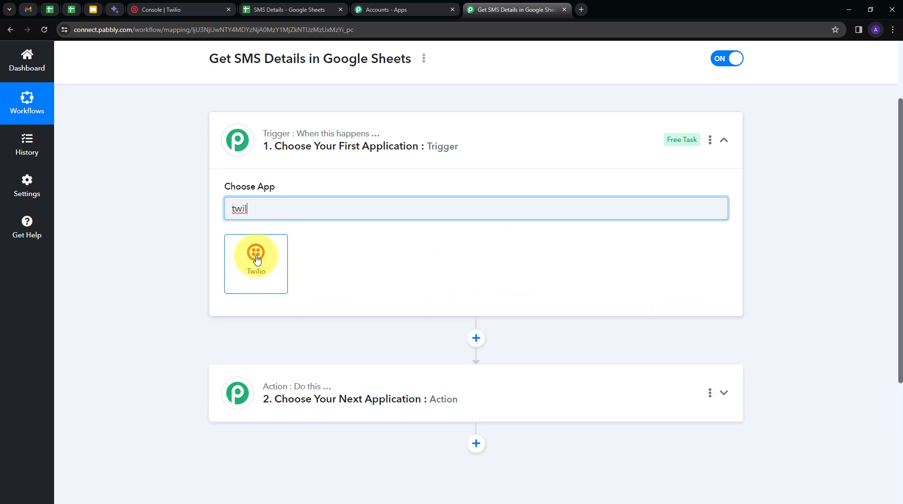
{"action": "left_click", "coordinate": [257, 260]}
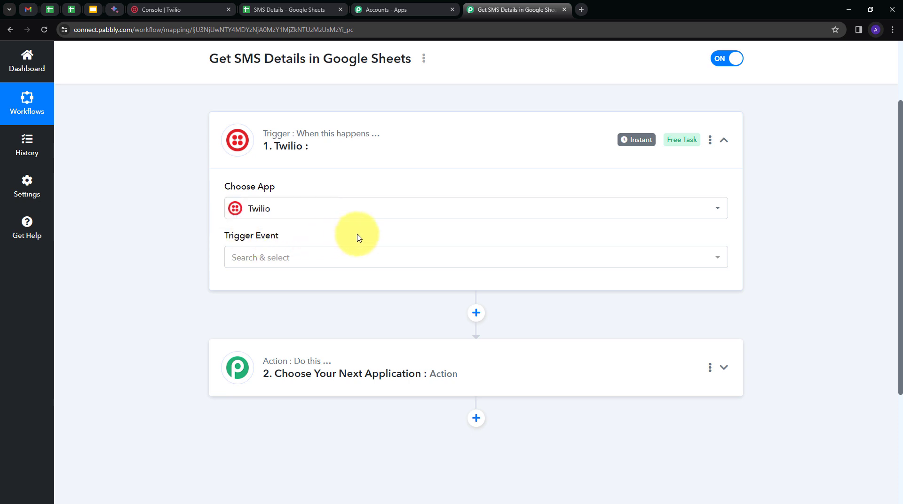
{"action": "left_click", "coordinate": [402, 253]}
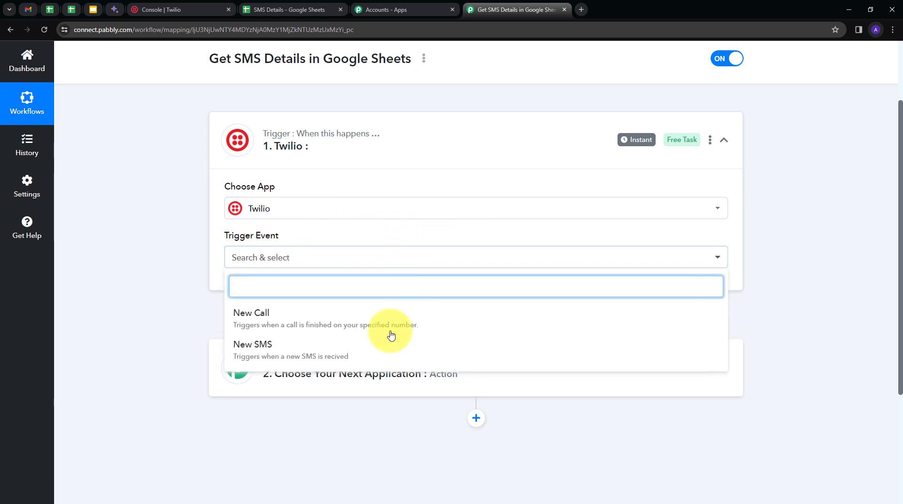
{"action": "left_click", "coordinate": [271, 349]}
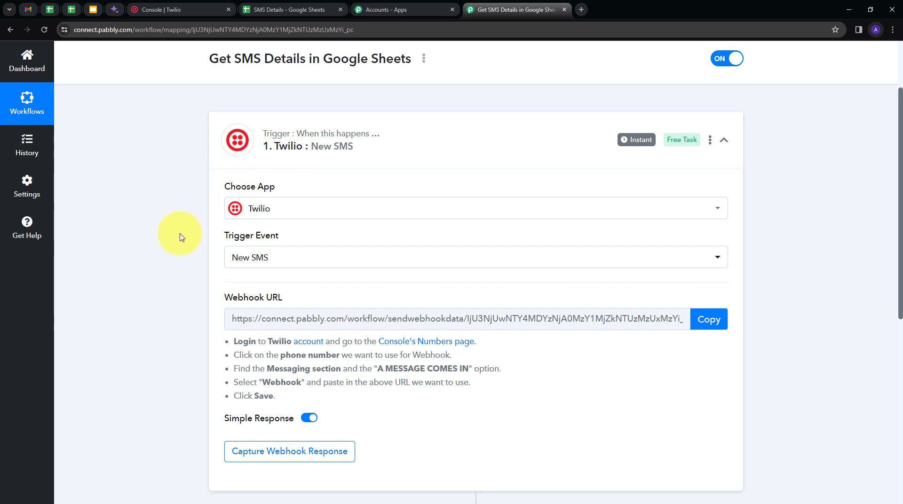
Review the Twilio webhook setup instructions in the trigger step and copy the webhook URL
{"action": "mouse_move", "coordinate": [252, 294]}
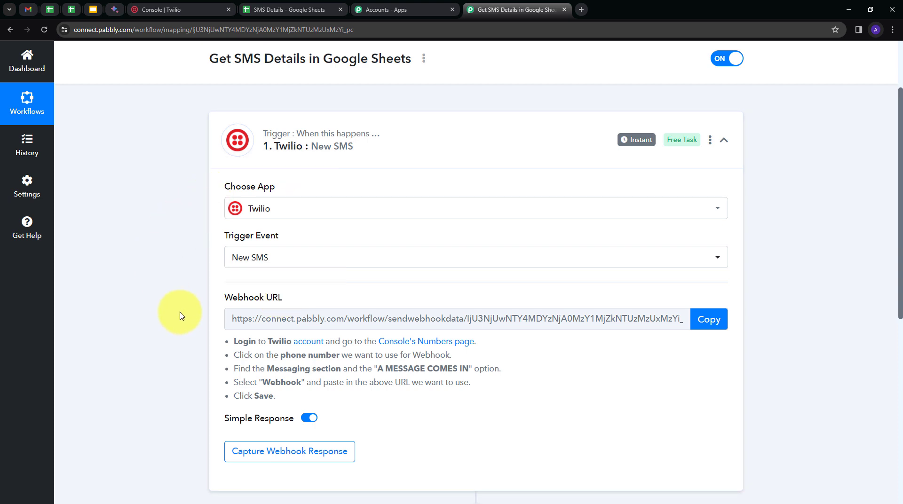
{"action": "left_click_drag", "start_coordinate": [222, 343], "coordinate": [322, 401]}
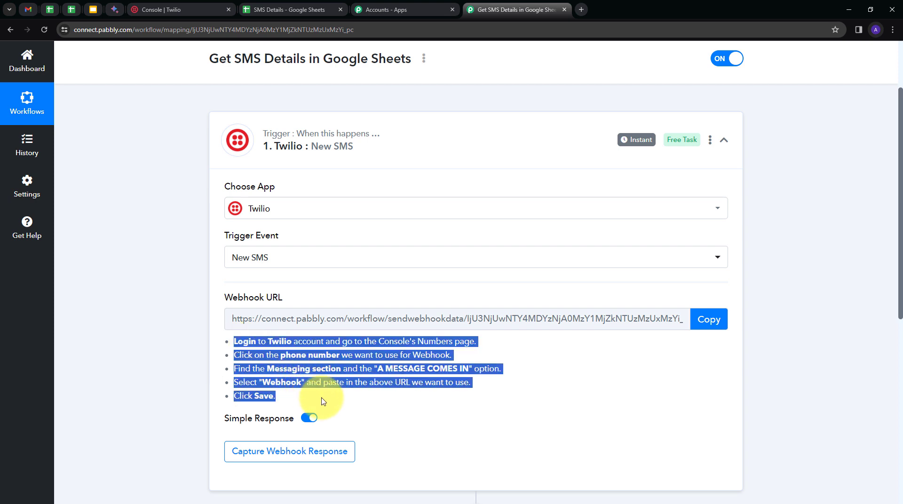
{"action": "left_click", "coordinate": [417, 407]}
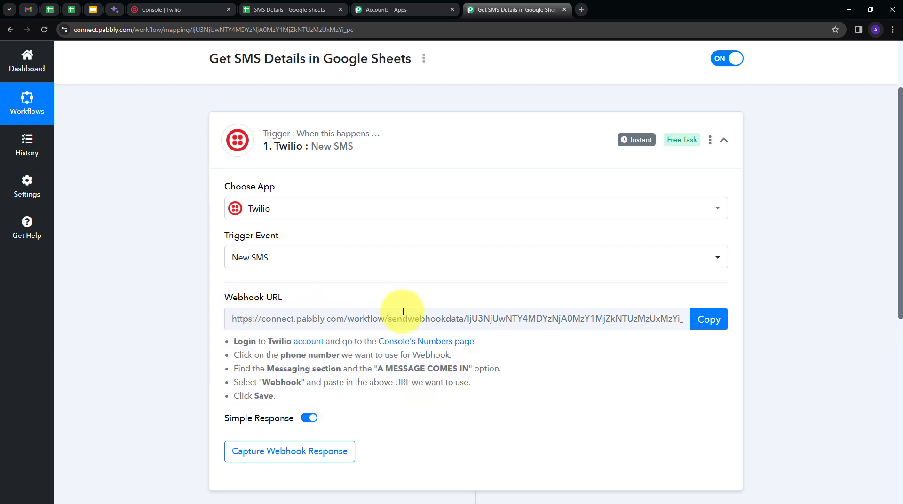
{"action": "left_click", "coordinate": [703, 324]}
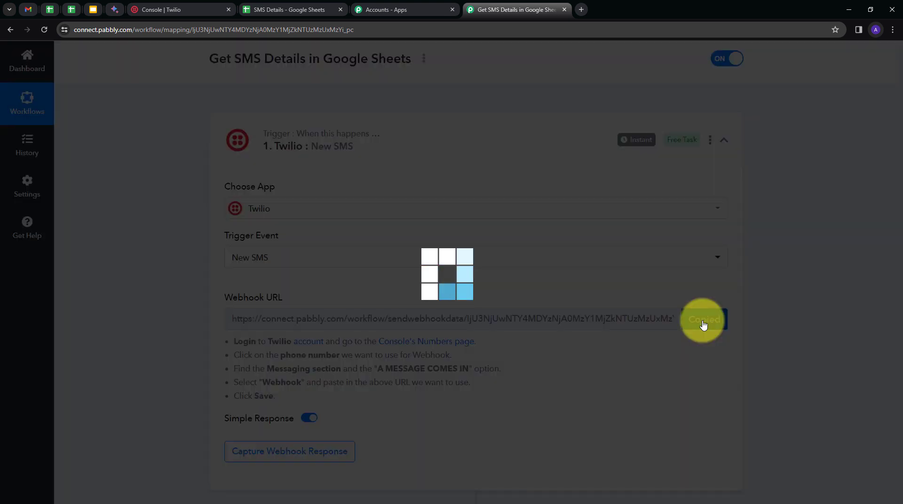
Switch to the Twilio console and open the configuration of the phone number listed under active numbers
{"action": "left_click", "coordinate": [170, 10]}
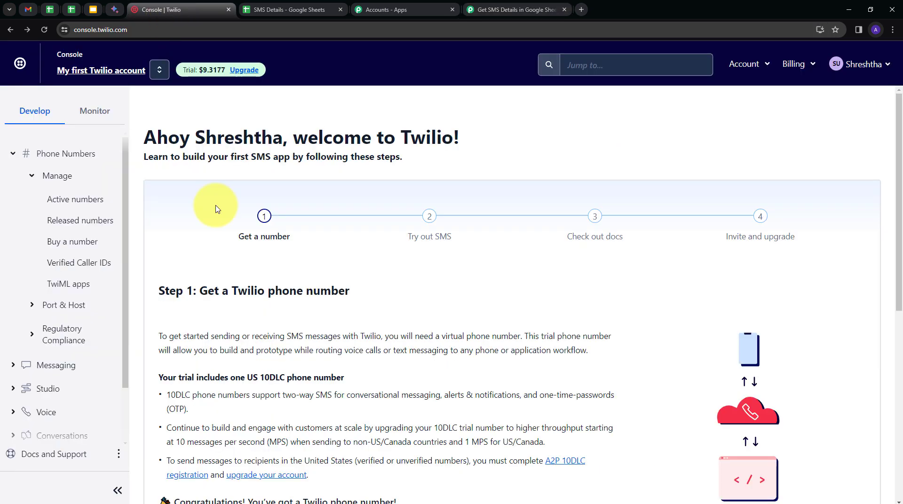
{"action": "left_click", "coordinate": [26, 121]}
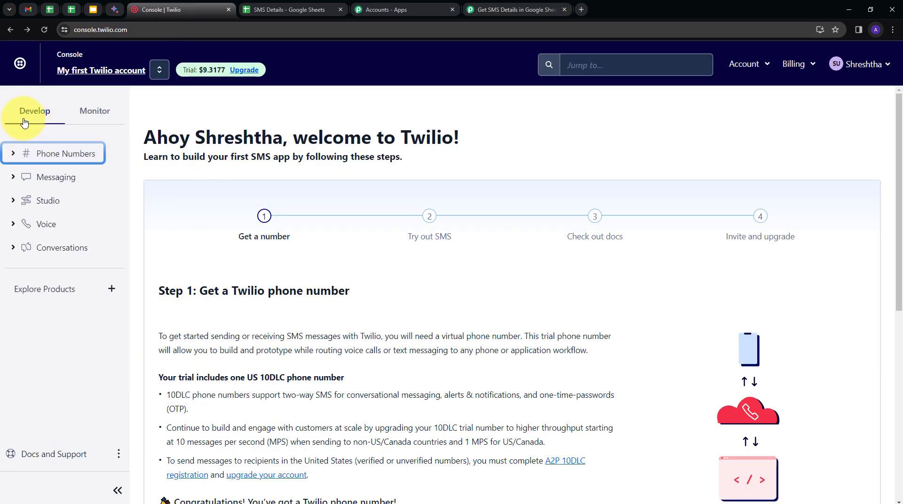
{"action": "left_click", "coordinate": [15, 155]}
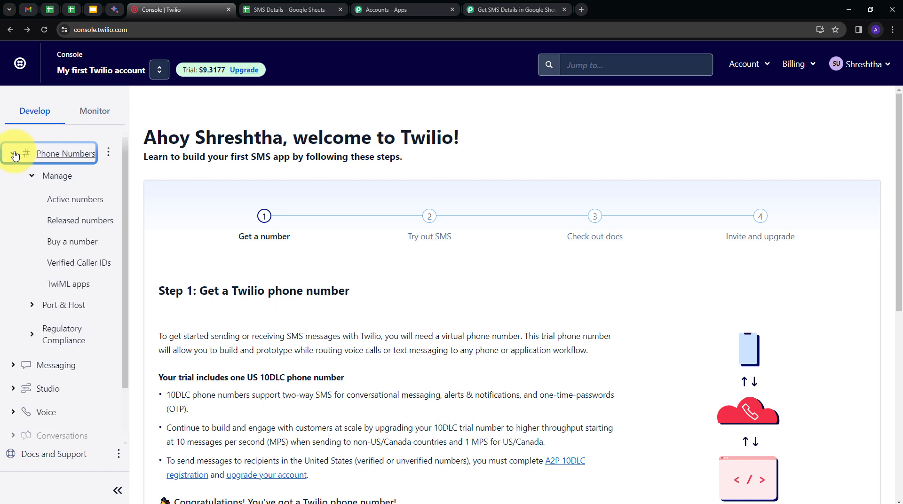
{"action": "left_click", "coordinate": [60, 202]}
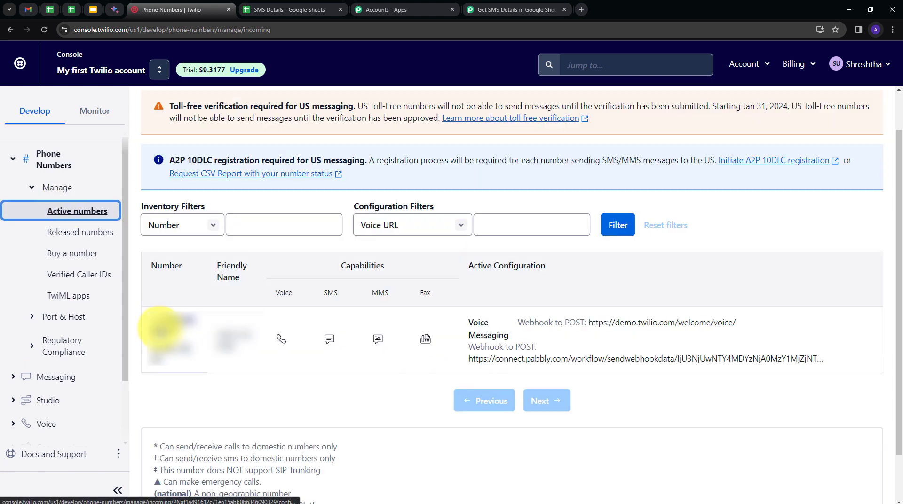
{"action": "left_click", "coordinate": [160, 329]}
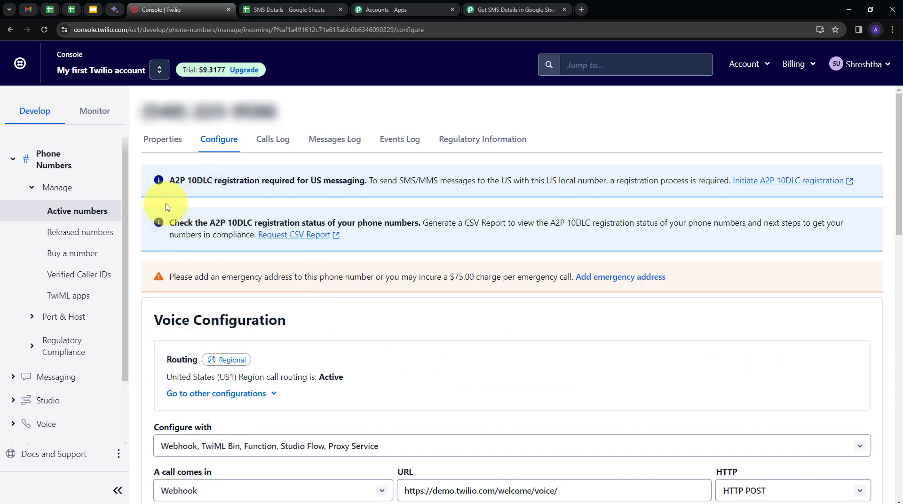
Set the number's incoming message handler to Webhook in Messaging Configuration, paste the copied webhook URL, and save the configuration
{"action": "scroll", "coordinate": [417, 296], "scroll_direction": "down", "scroll_amount": 10}
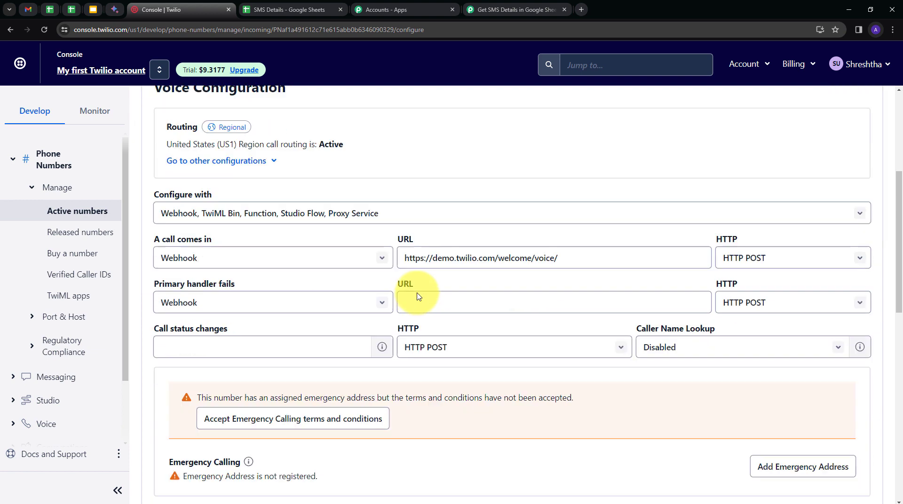
{"action": "scroll", "coordinate": [418, 296], "scroll_direction": "down", "scroll_amount": 3}
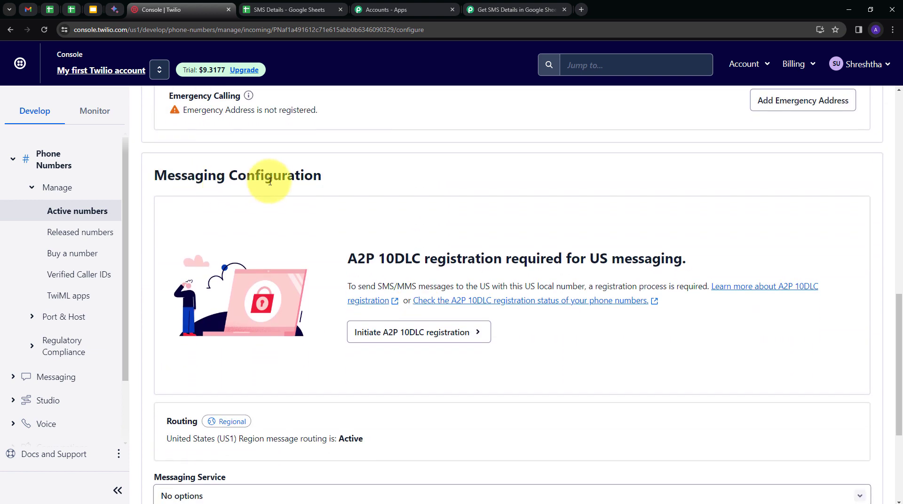
{"action": "scroll", "coordinate": [371, 198], "scroll_direction": "down", "scroll_amount": 4}
{"action": "scroll", "coordinate": [373, 198], "scroll_direction": "up", "scroll_amount": 1}
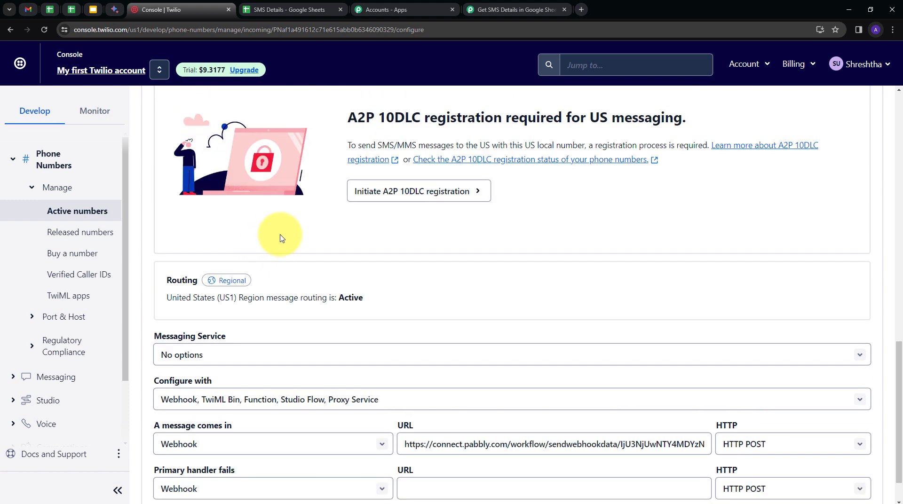
{"action": "scroll", "coordinate": [282, 236], "scroll_direction": "down", "scroll_amount": 1}
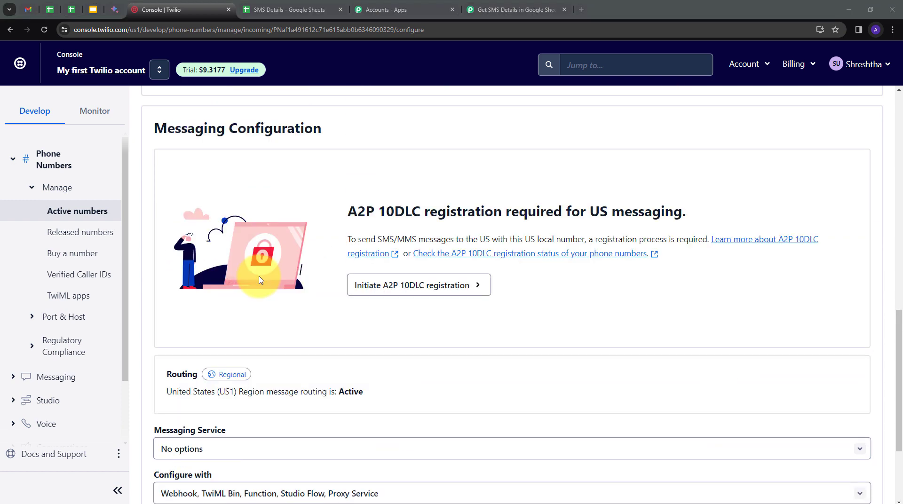
{"action": "scroll", "coordinate": [259, 279], "scroll_direction": "down", "scroll_amount": 3}
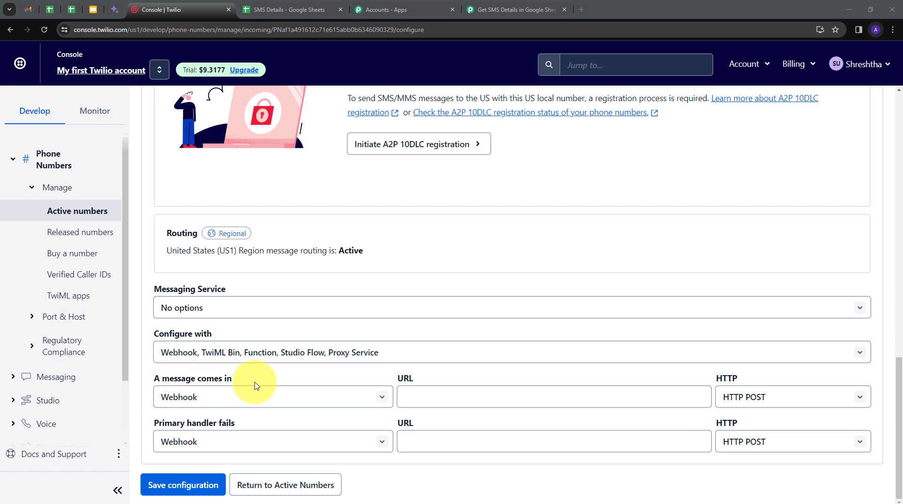
{"action": "left_click", "coordinate": [376, 397]}
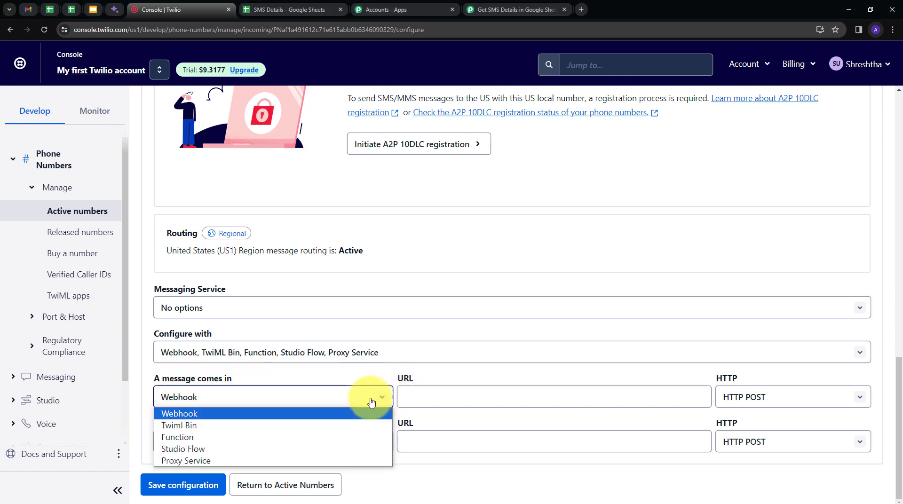
{"action": "left_click", "coordinate": [173, 414]}
{"action": "left_click", "coordinate": [447, 403]}
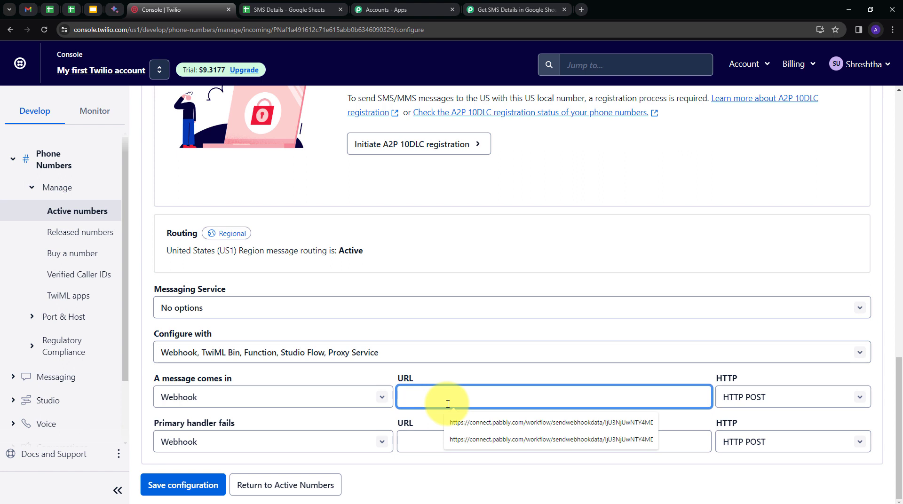
{"action": "key", "text": "ctrl+v"}
{"action": "left_click", "coordinate": [301, 373]}
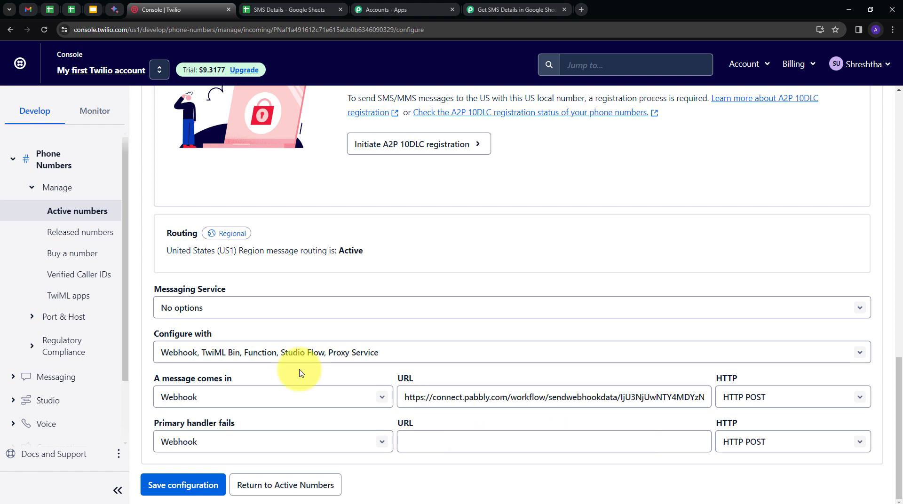
{"action": "left_click", "coordinate": [177, 486]}
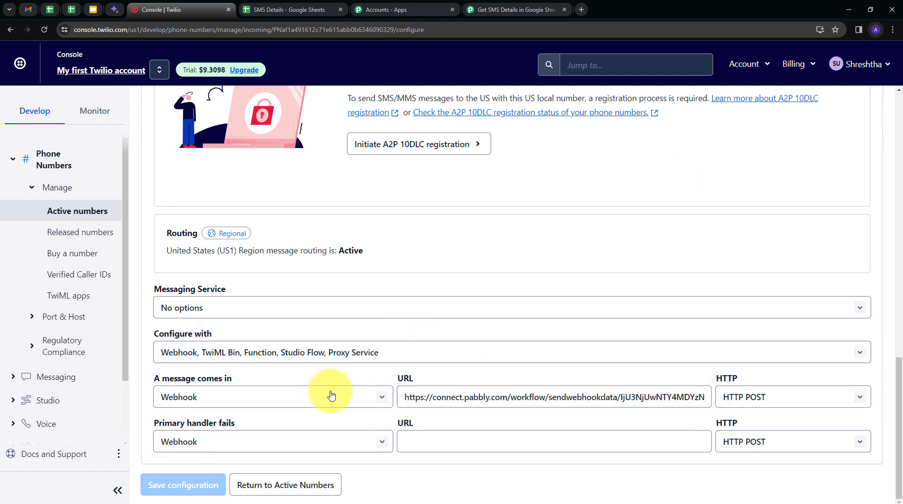
Return to the Pabbly Connect workflow and review the sample SMS text in Notepad for the webhook test
{"action": "left_click", "coordinate": [491, 9]}
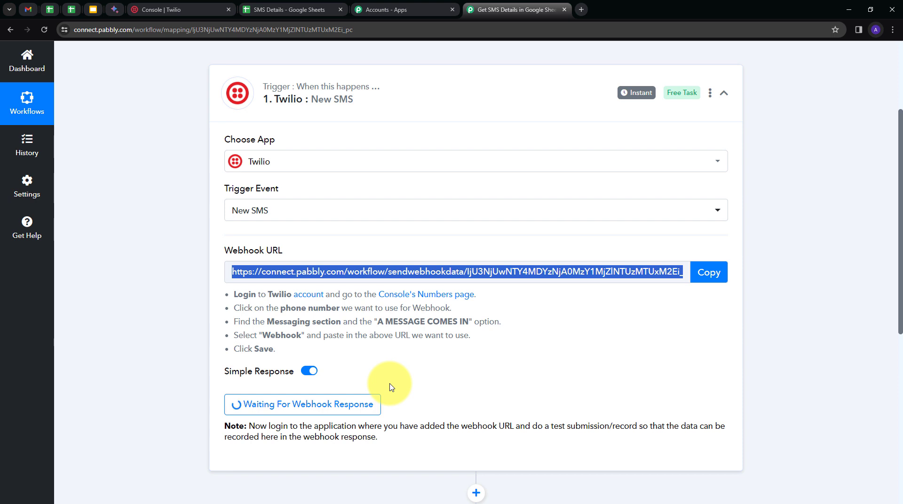
{"action": "key", "text": "alt+Tab"}
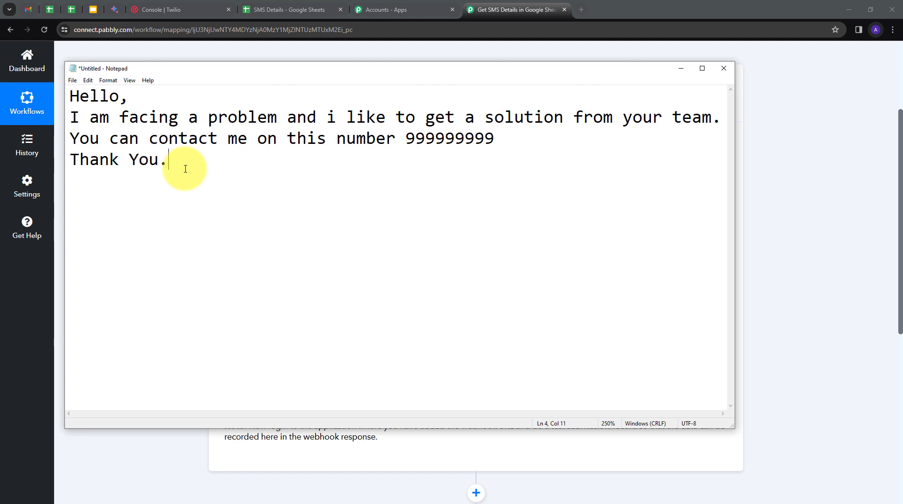
{"action": "key", "text": "alt+Tab"}
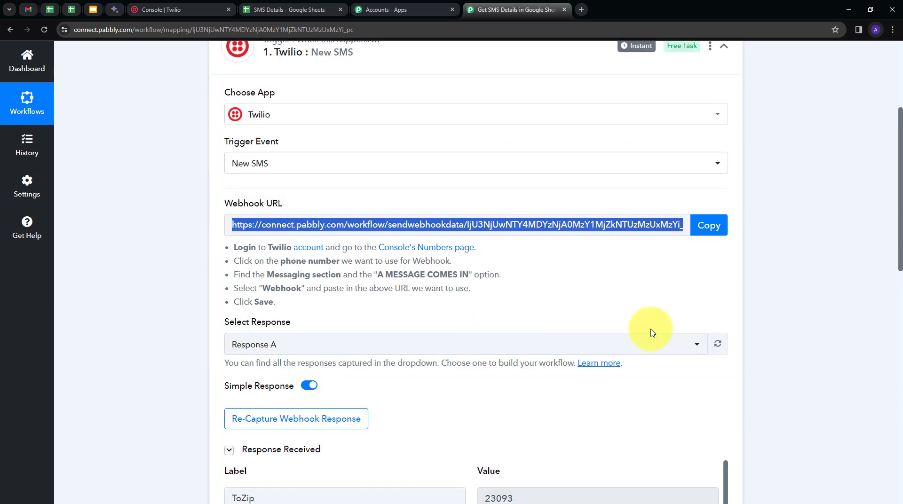
Examine the captured Twilio webhook response, checking the sender number in From and the message text in Body
{"action": "scroll", "coordinate": [762, 331], "scroll_direction": "down", "scroll_amount": 7}
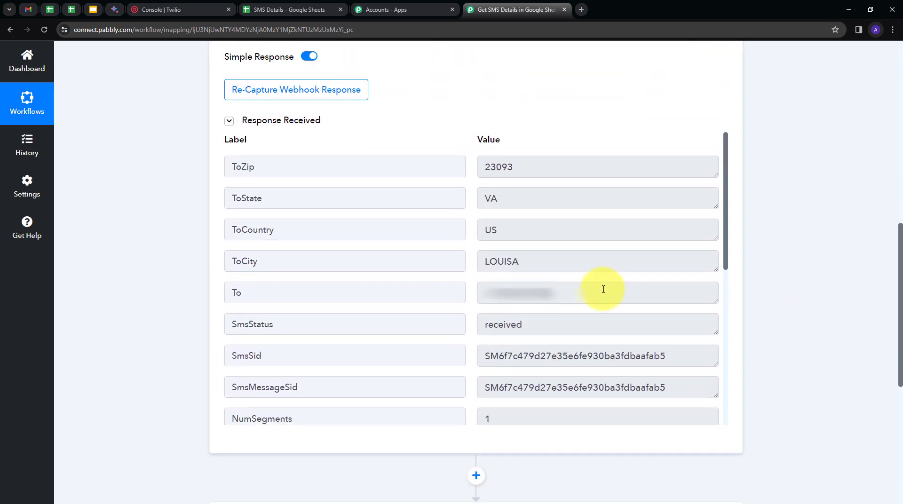
{"action": "scroll", "coordinate": [604, 288], "scroll_direction": "down", "scroll_amount": 5}
{"action": "left_click", "coordinate": [551, 335]}
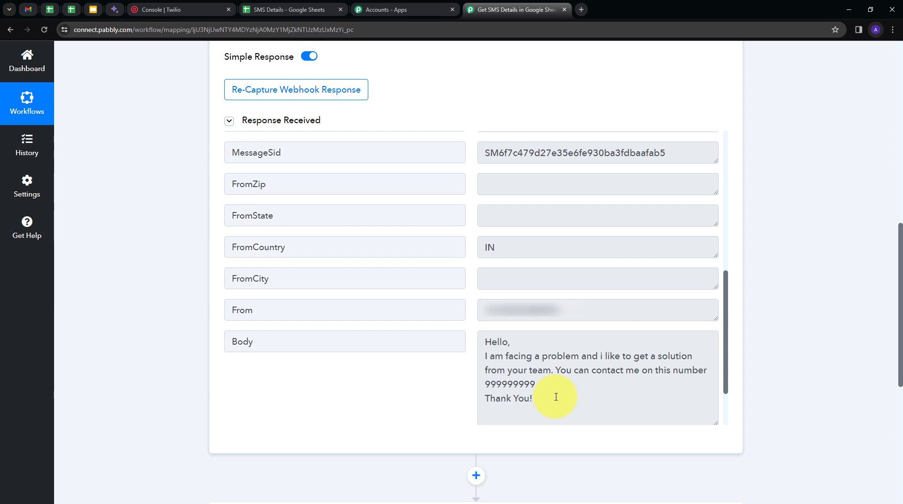
{"action": "scroll", "coordinate": [549, 308], "scroll_direction": "down", "scroll_amount": 1}
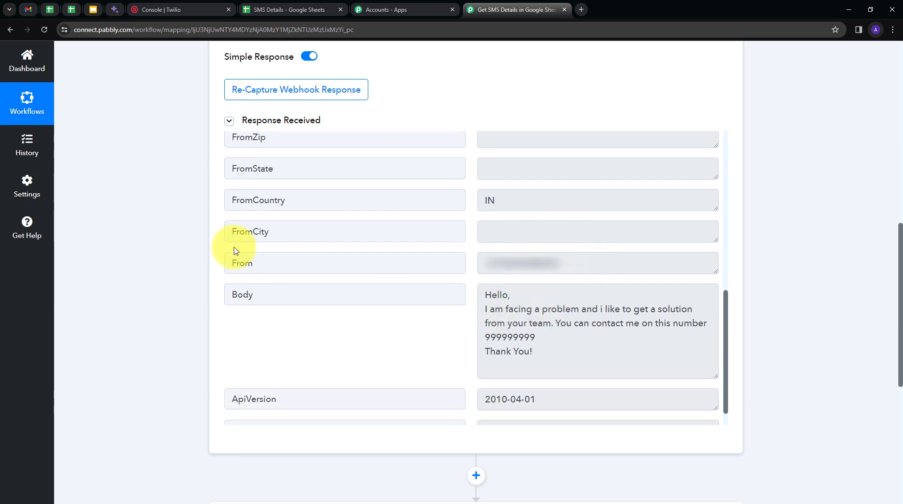
{"action": "left_click_drag", "start_coordinate": [544, 261], "coordinate": [458, 273]}
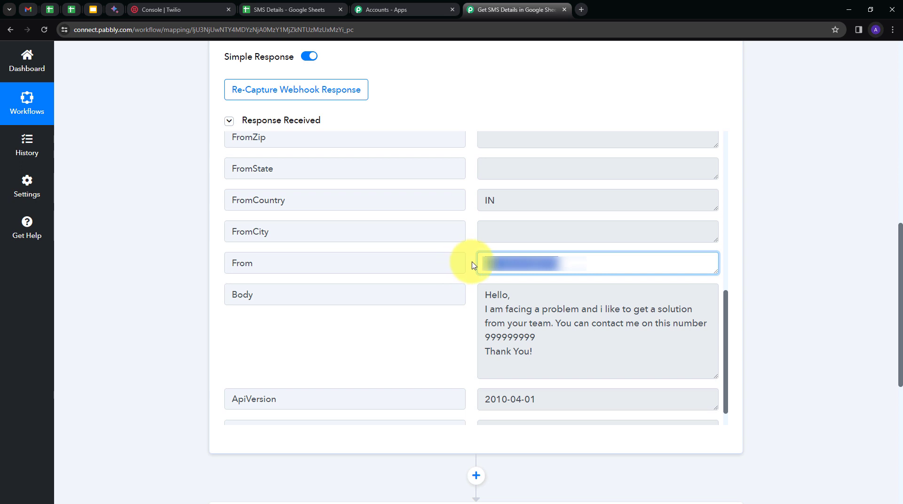
{"action": "left_click", "coordinate": [472, 321]}
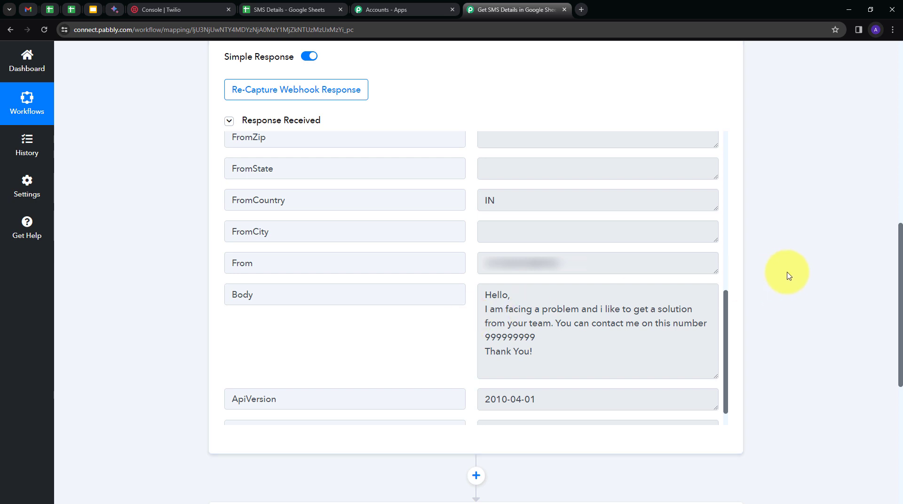
Set the workflow's action application to Google Sheets with Add New Row as the action event
{"action": "scroll", "coordinate": [788, 276], "scroll_direction": "down", "scroll_amount": 5}
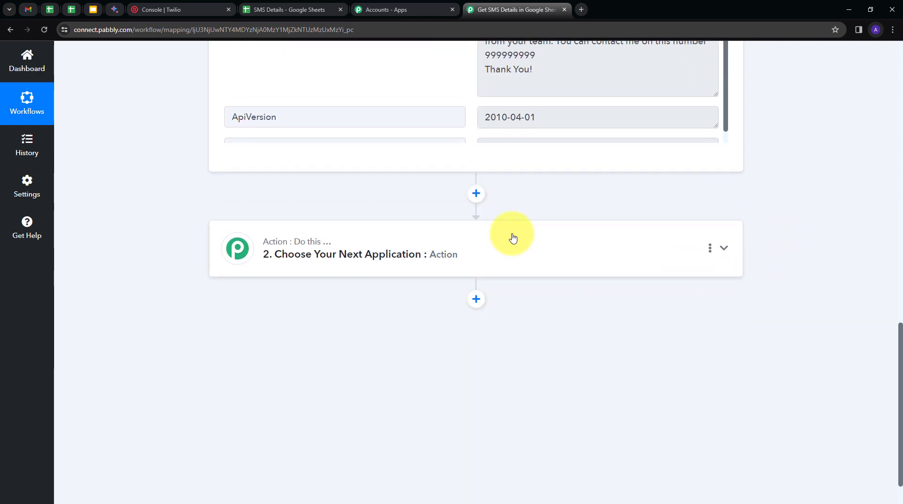
{"action": "left_click", "coordinate": [512, 235]}
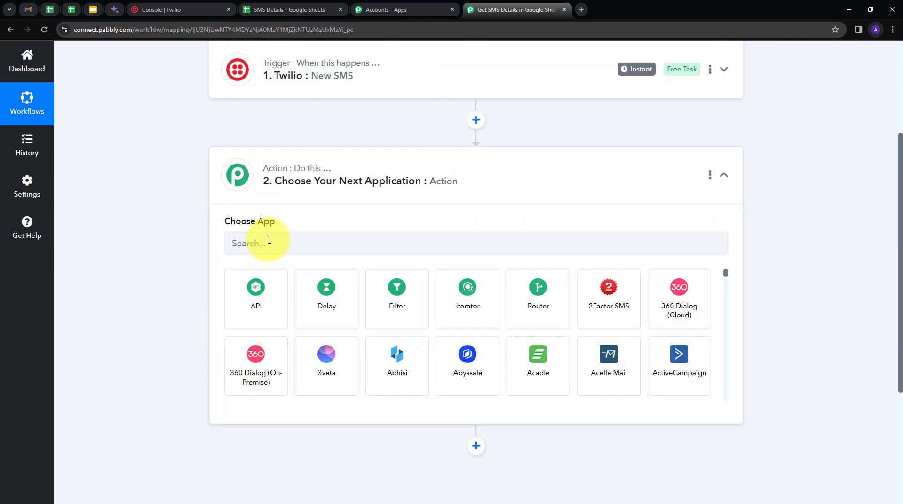
{"action": "left_click", "coordinate": [269, 240]}
{"action": "type", "text": "goog"}
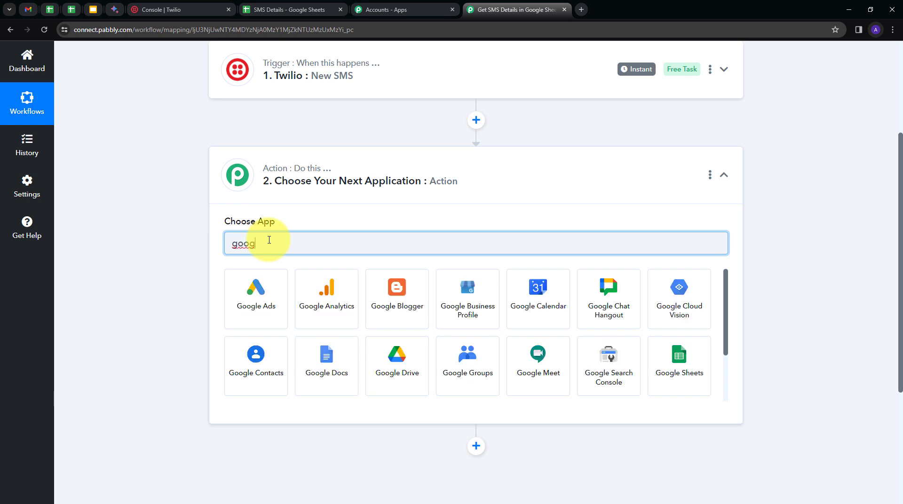
{"action": "left_click", "coordinate": [674, 357]}
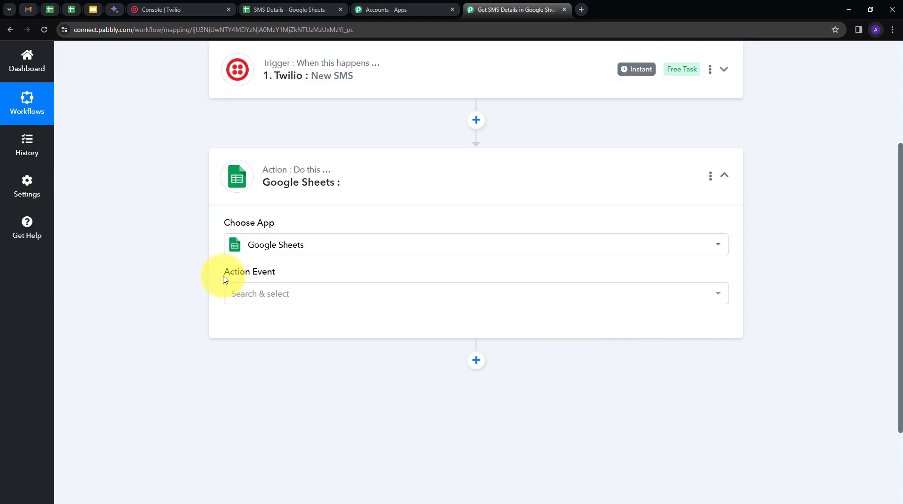
{"action": "left_click", "coordinate": [354, 301]}
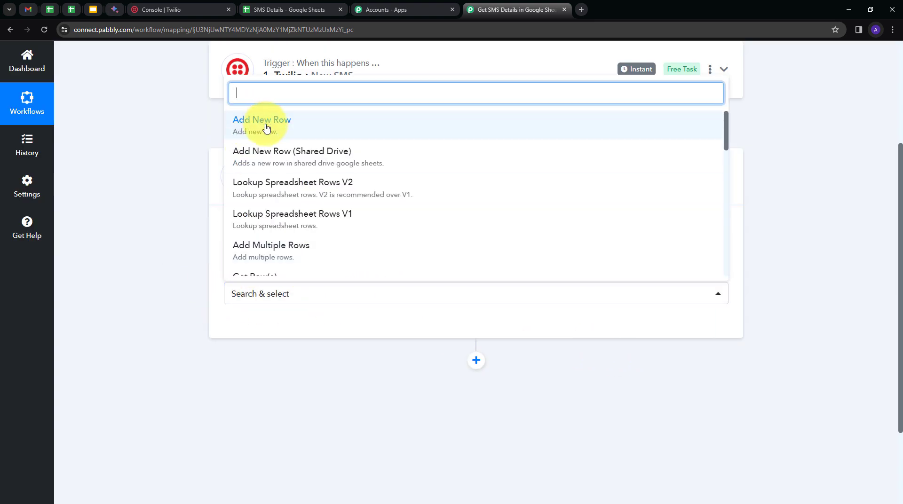
{"action": "left_click", "coordinate": [266, 129]}
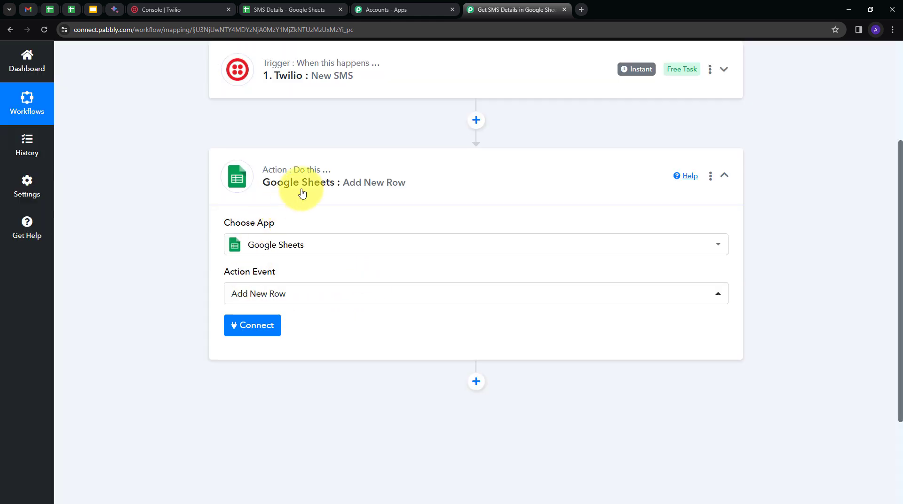
Add a new Google Sheets connection by signing in with Google and allowing Pabbly Connect access
{"action": "left_click", "coordinate": [247, 328]}
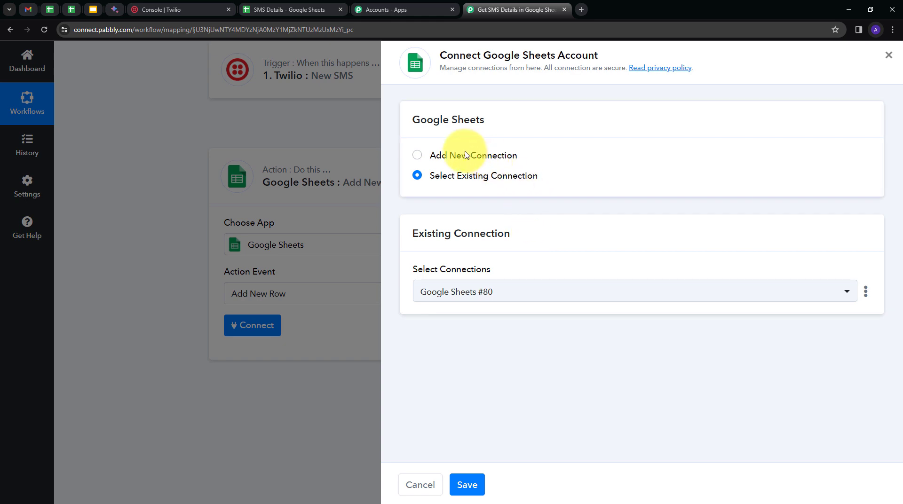
{"action": "left_click", "coordinate": [449, 156]}
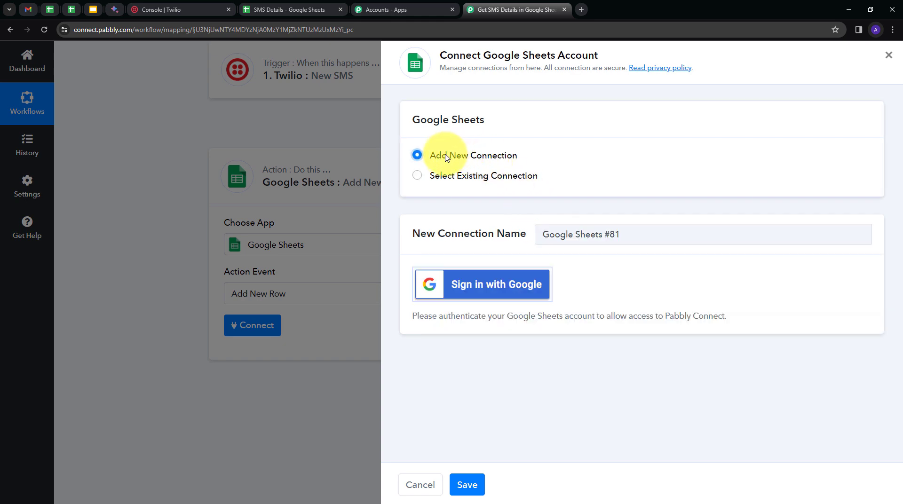
{"action": "left_click", "coordinate": [473, 288]}
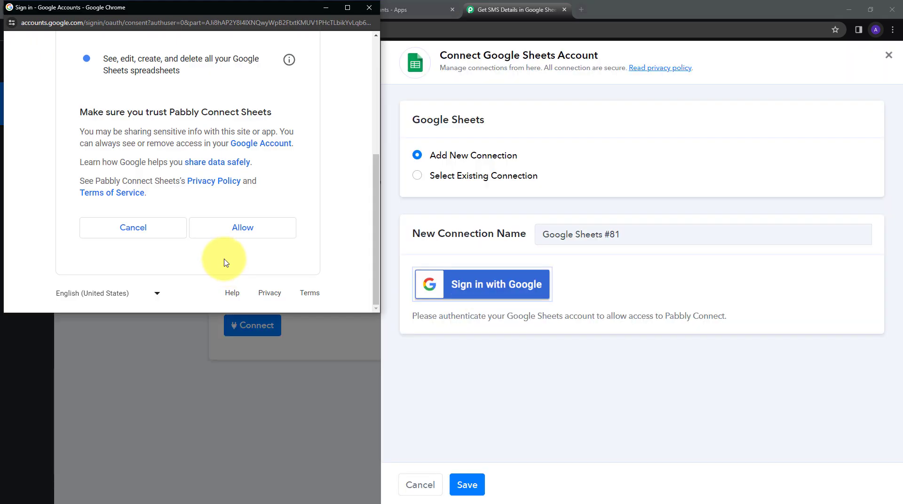
{"action": "left_click", "coordinate": [234, 235]}
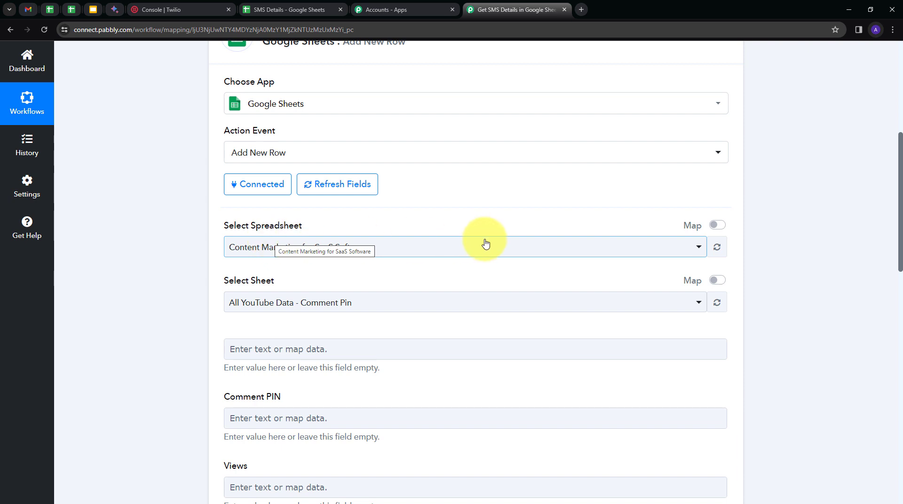
Check the column headings in the SMS Details sheet and select SMS Details as the spreadsheet for the Add New Row action
{"action": "left_click", "coordinate": [295, 9]}
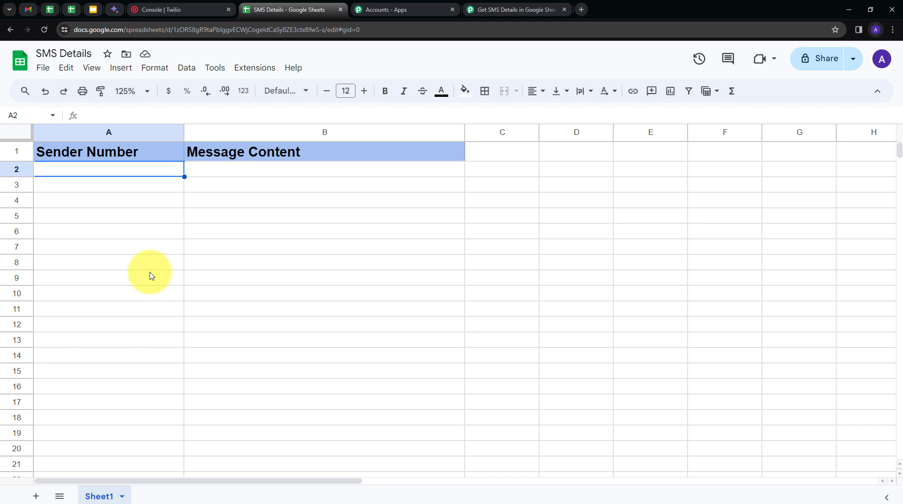
{"action": "left_click", "coordinate": [489, 8]}
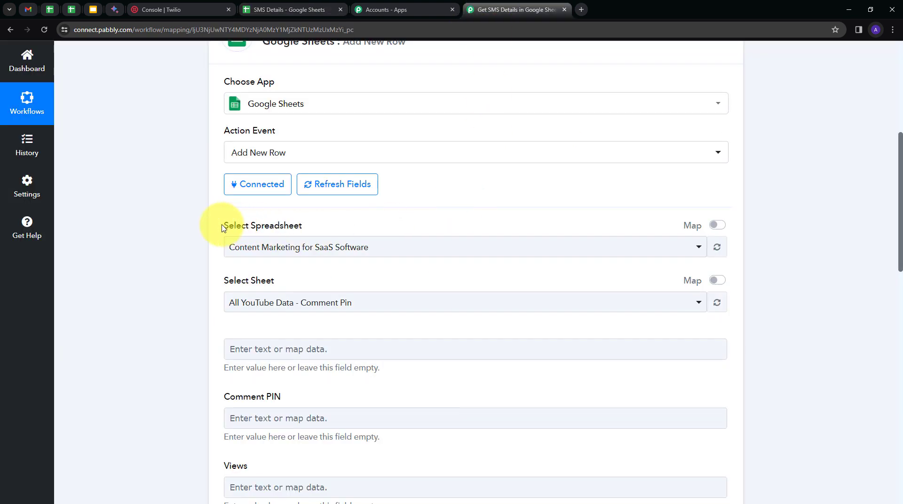
{"action": "left_click", "coordinate": [442, 250]}
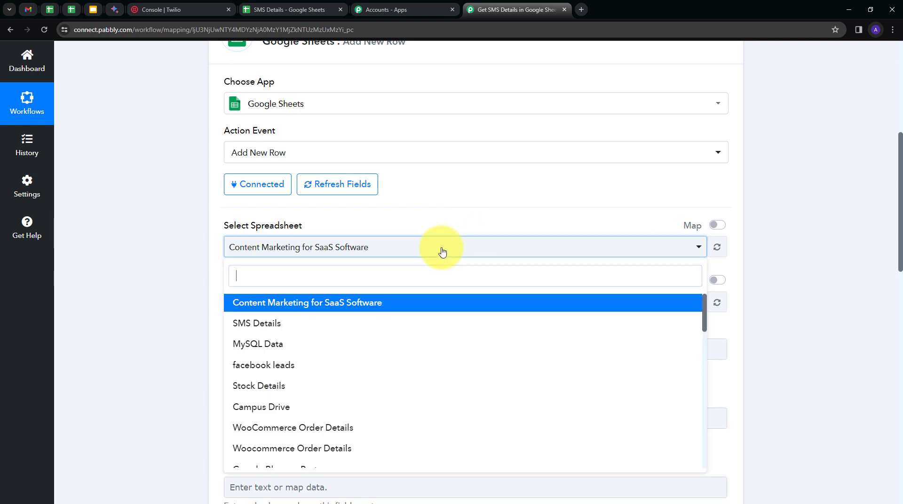
{"action": "scroll", "coordinate": [348, 339], "scroll_direction": "down", "scroll_amount": 2}
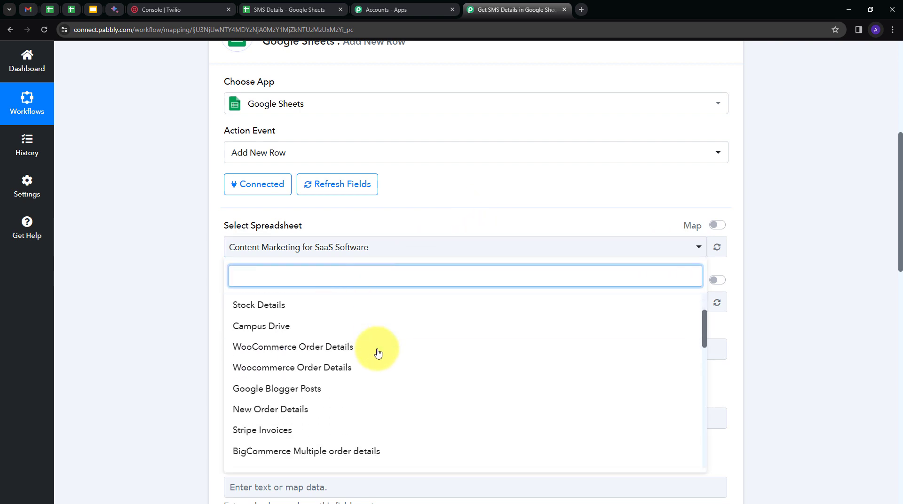
{"action": "scroll", "coordinate": [383, 359], "scroll_direction": "up", "scroll_amount": 3}
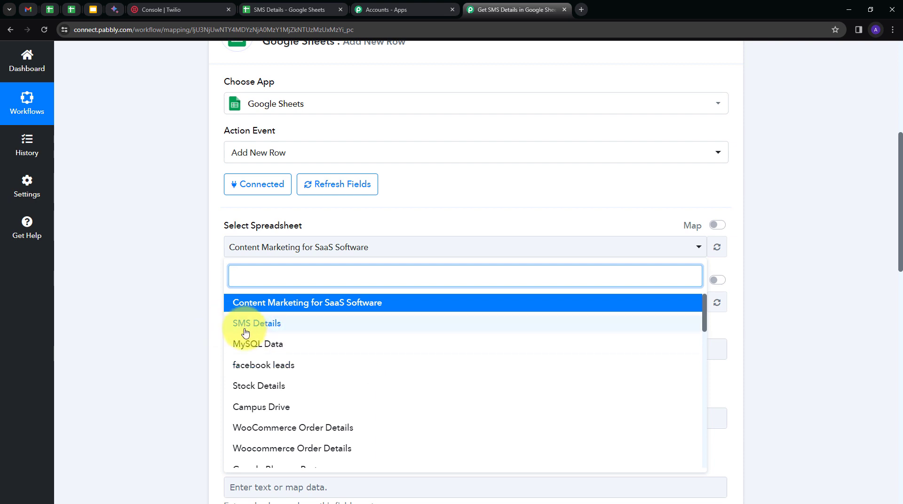
{"action": "left_click", "coordinate": [275, 330]}
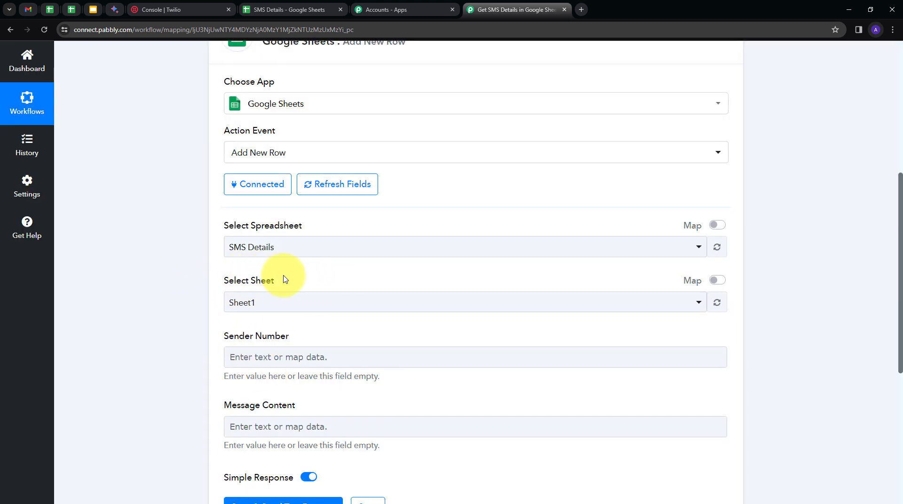
Map the Sender Number field to the From value of the Twilio New SMS step
{"action": "scroll", "coordinate": [174, 268], "scroll_direction": "down", "scroll_amount": 2}
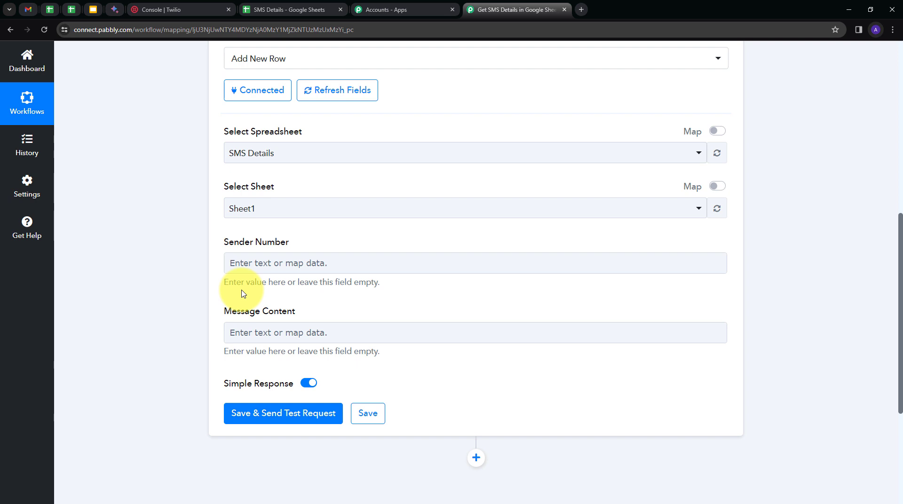
{"action": "left_click", "coordinate": [276, 262]}
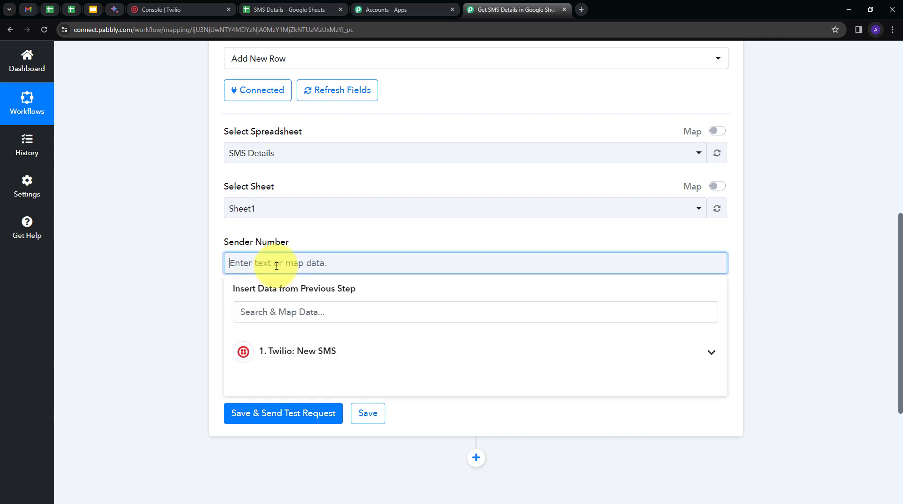
{"action": "left_click", "coordinate": [360, 351]}
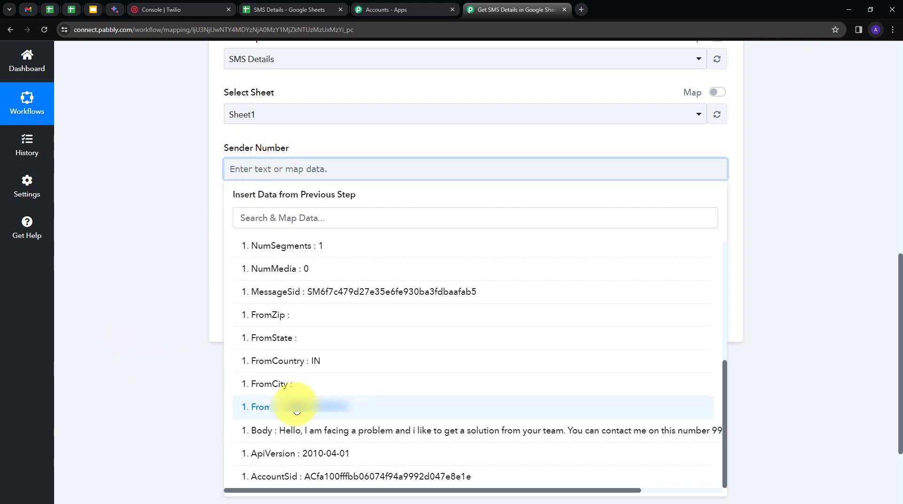
{"action": "left_click", "coordinate": [296, 407]}
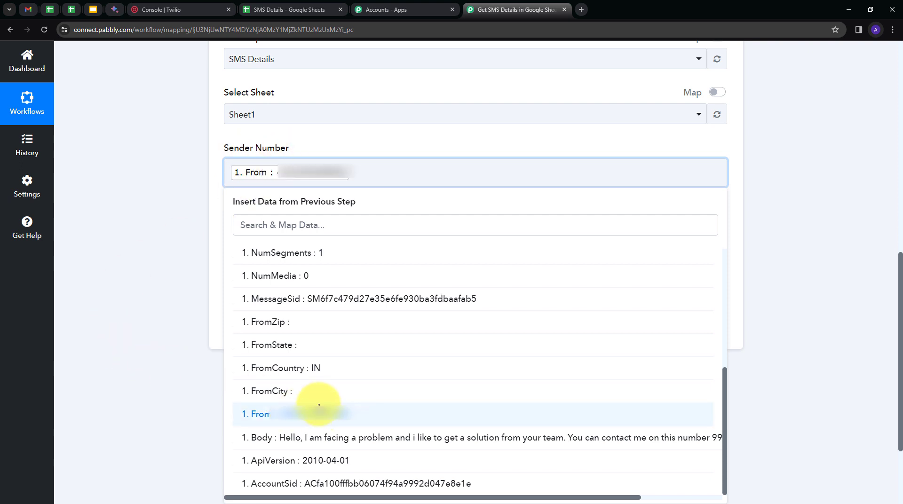
{"action": "left_click", "coordinate": [131, 222]}
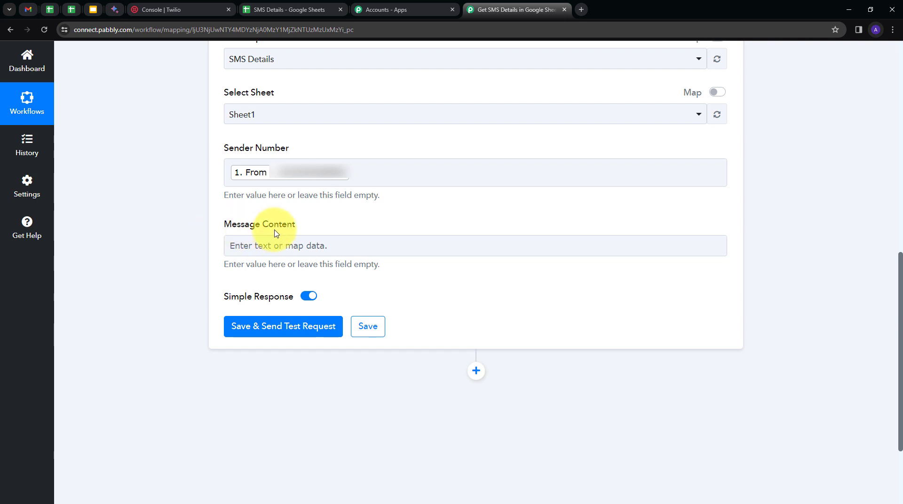
Map the Message Content field to the Body value of the Twilio New SMS step
{"action": "left_click", "coordinate": [295, 247]}
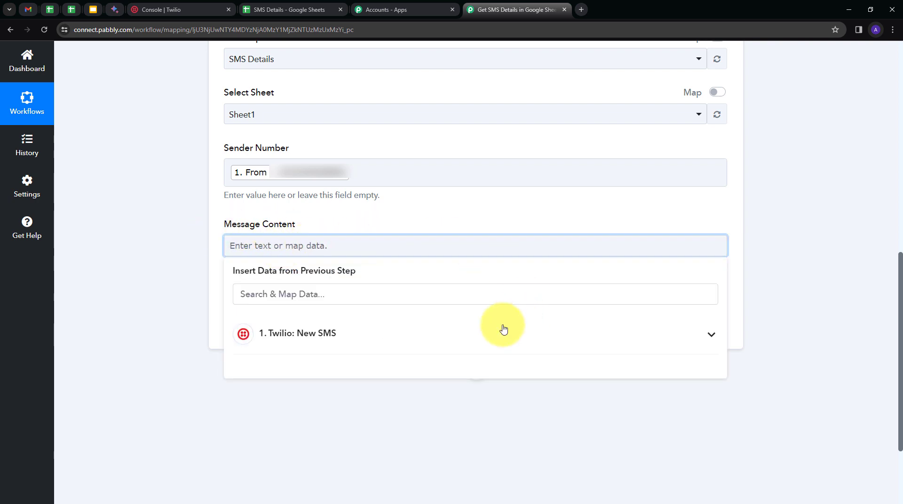
{"action": "left_click", "coordinate": [315, 333]}
{"action": "scroll", "coordinate": [316, 334], "scroll_direction": "down", "scroll_amount": 10}
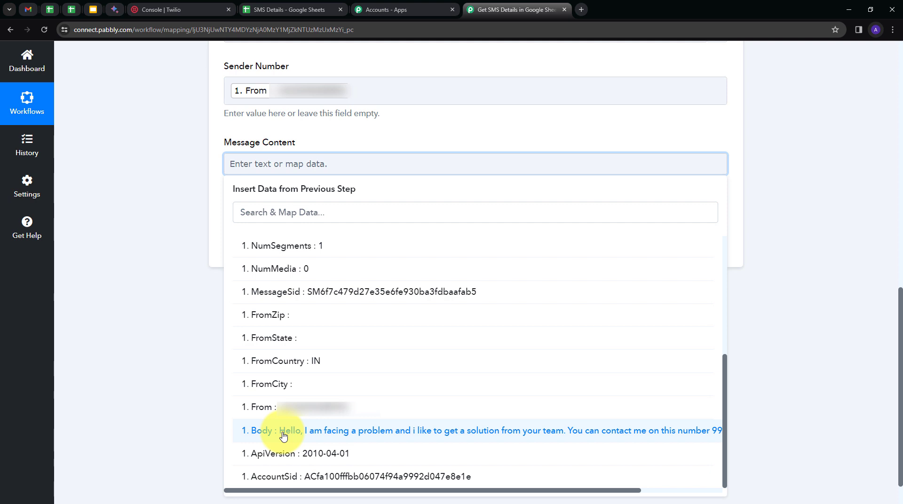
{"action": "left_click", "coordinate": [355, 439]}
{"action": "left_click", "coordinate": [145, 216]}
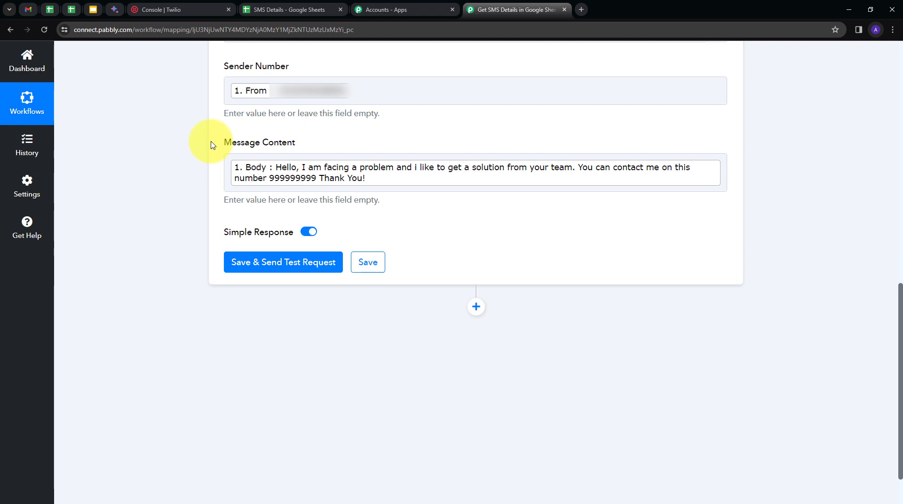
Save the Google Sheets Add New Row action and send a test request, checking the response received
{"action": "left_click", "coordinate": [287, 272]}
{"action": "scroll", "coordinate": [756, 252], "scroll_direction": "down", "scroll_amount": 3}
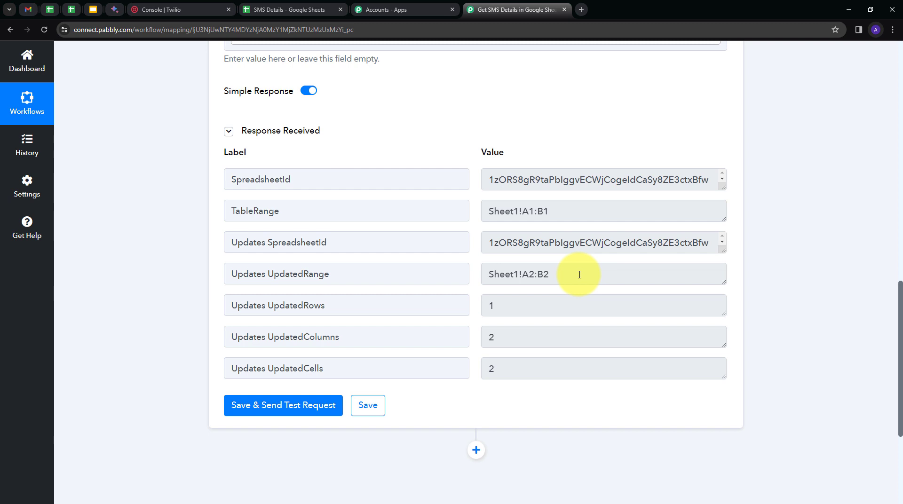
Check the test row in the SMS Details spreadsheet and return to the Pabbly Connect workflow to review its trigger and action
{"action": "left_click", "coordinate": [284, 18]}
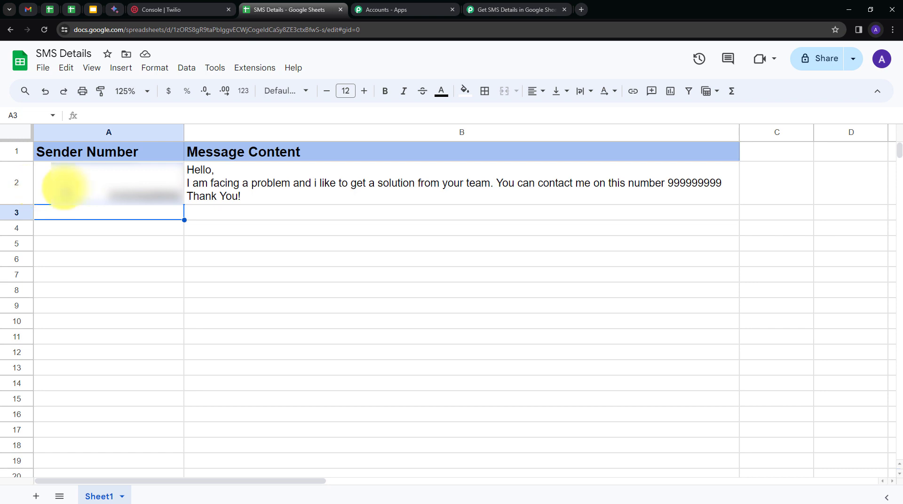
{"action": "left_click", "coordinate": [14, 196]}
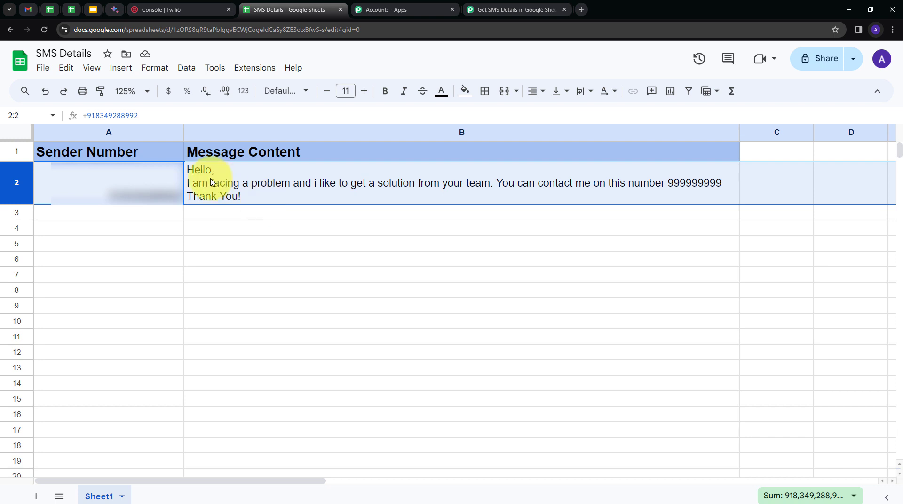
{"action": "left_click", "coordinate": [146, 216]}
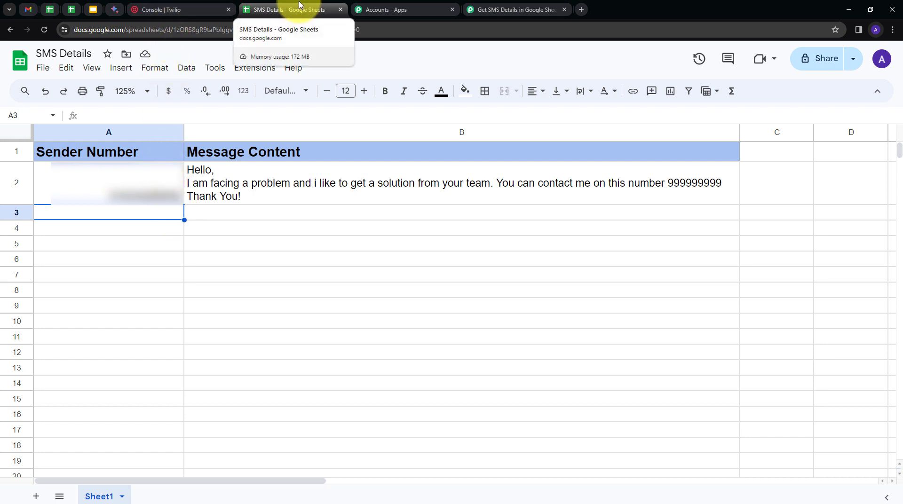
{"action": "left_click", "coordinate": [515, 10]}
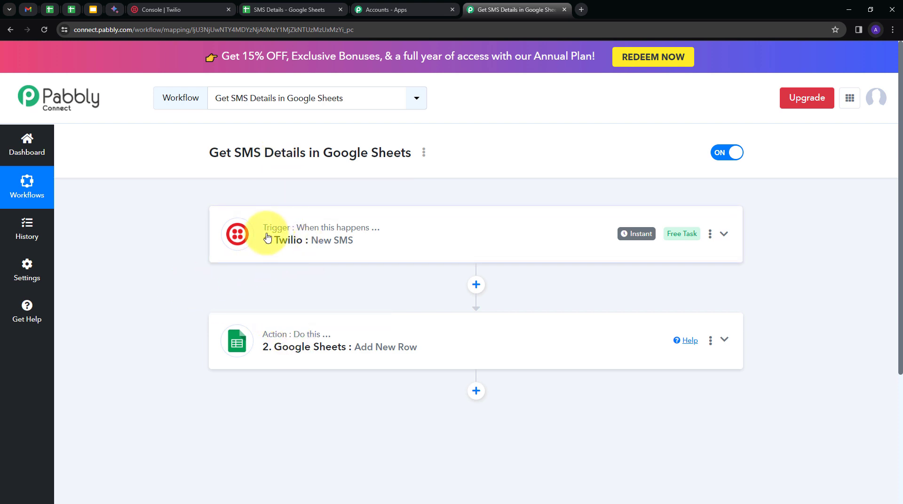
{"action": "mouse_move", "coordinate": [309, 229]}
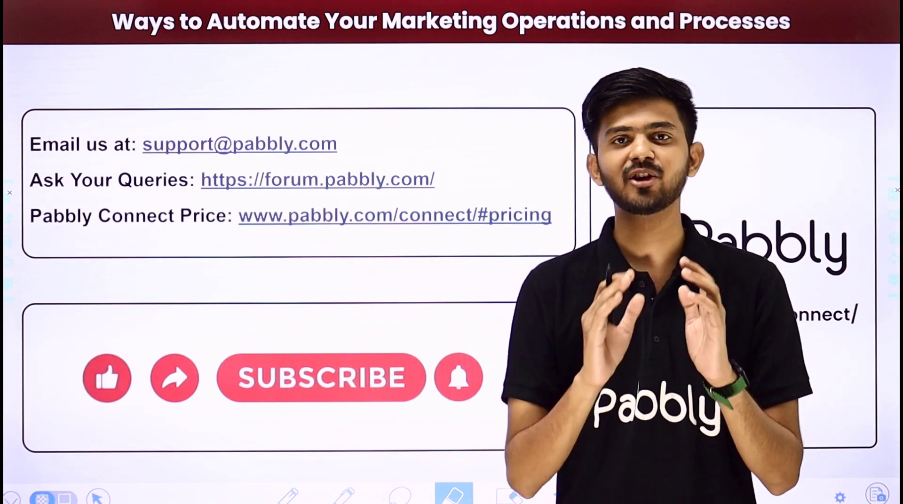
{"action": "mouse_move", "coordinate": [364, 146]}
{"action": "left_mouse_down"}
{"action": "mouse_move", "coordinate": [385, 142]}
{"action": "mouse_move", "coordinate": [433, 93]}
{"action": "left_mouse_up"}
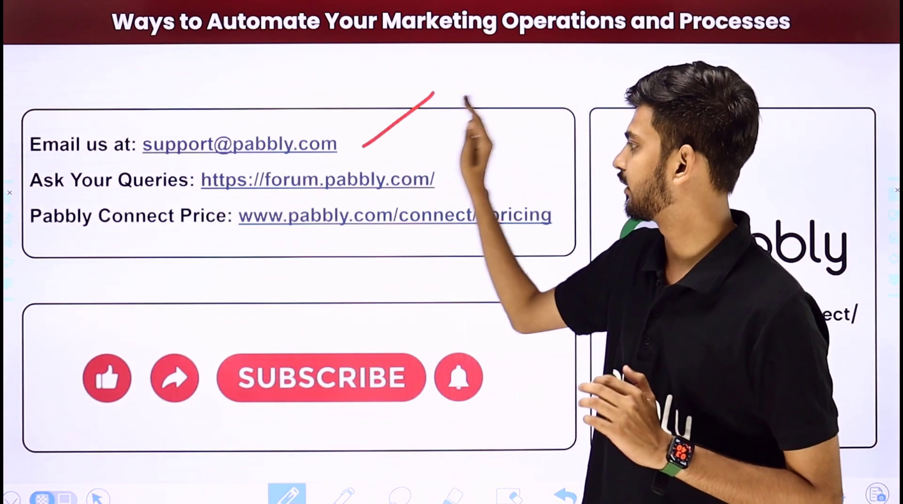